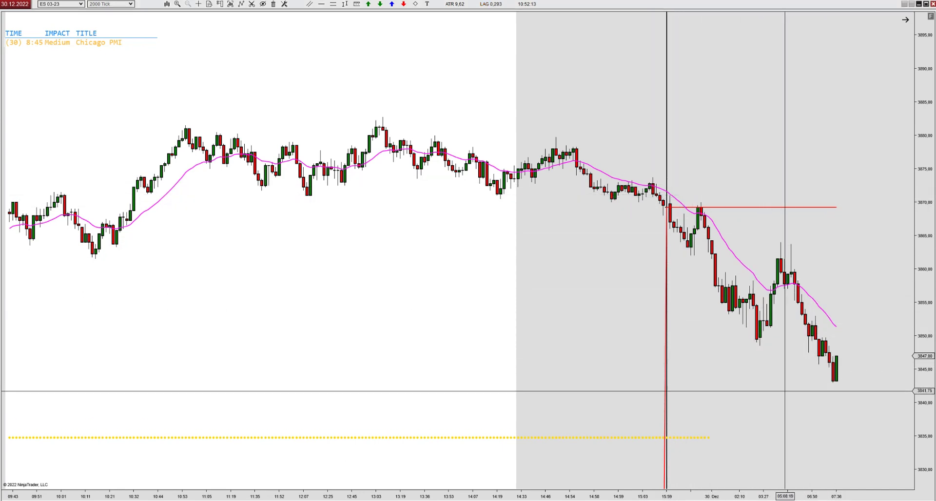
- Draw a steep descending trend channel over the latest overnight sell-off, from the swing high near 3864 down to about 3839
click(791, 245)
click(837, 417)
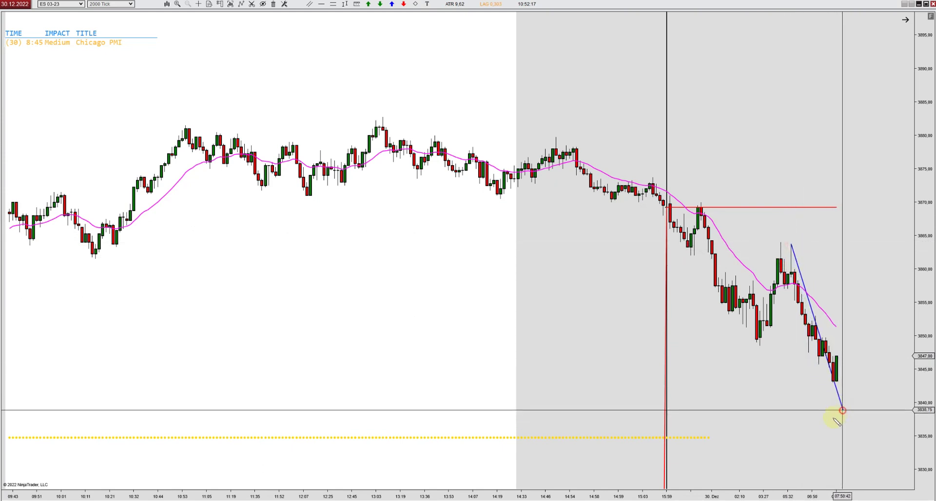
click(835, 415)
click(780, 250)
drag(780, 249, 778, 244)
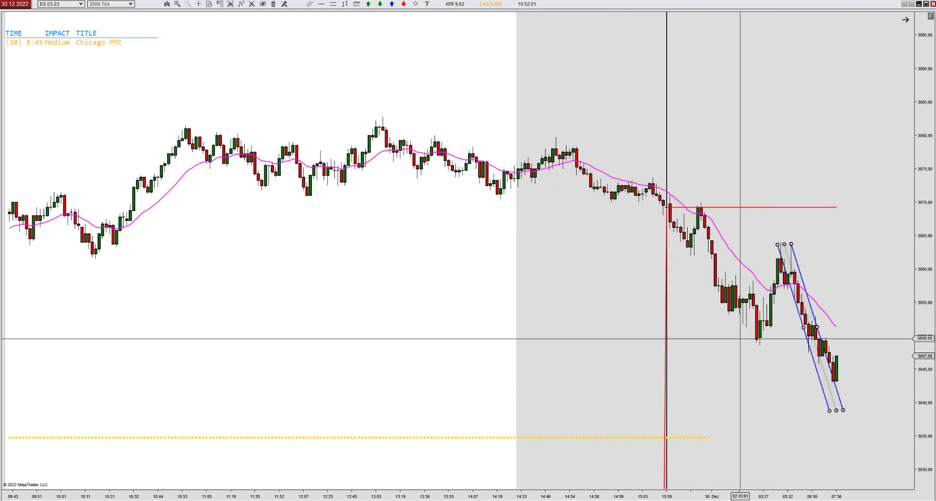
- Mark the sideways consolidation below the steep channel with a range box from about 3843.25 to 3847.50, extended over the newer bars
drag(677, 496, 449, 496)
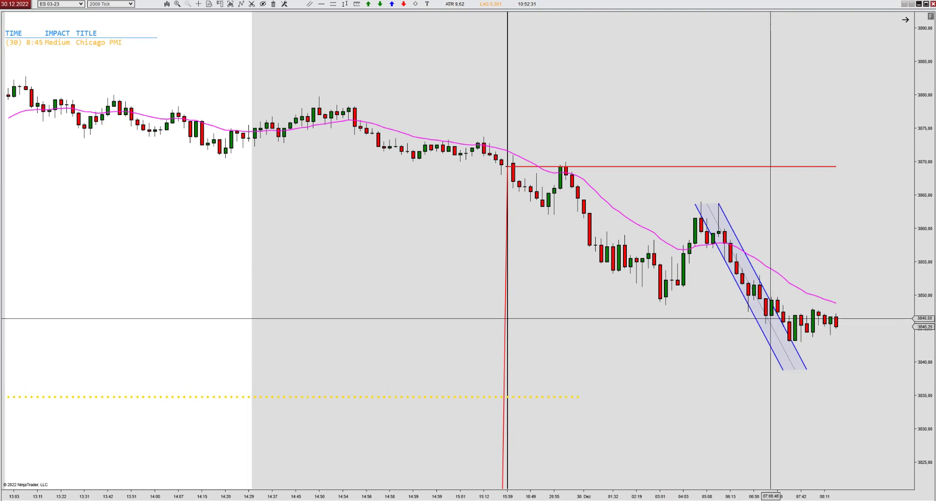
drag(773, 340, 863, 314)
click(857, 339)
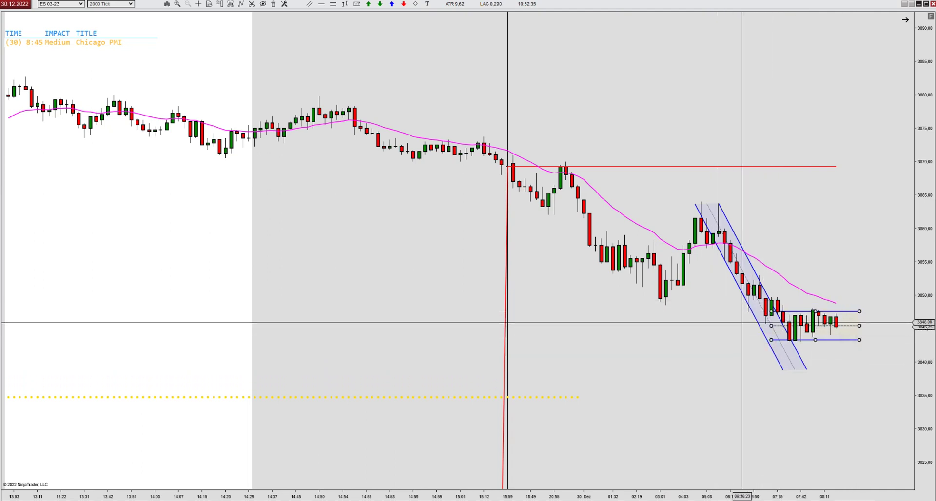
click(679, 393)
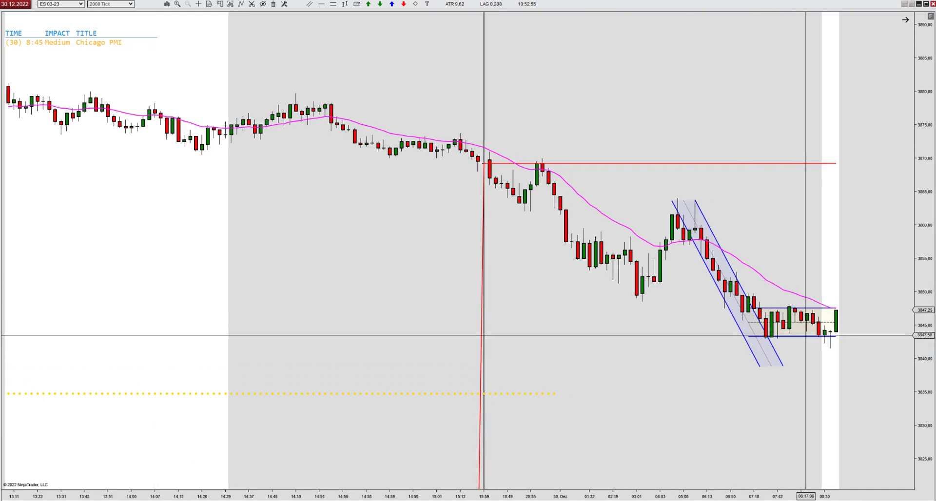
drag(748, 322, 735, 356)
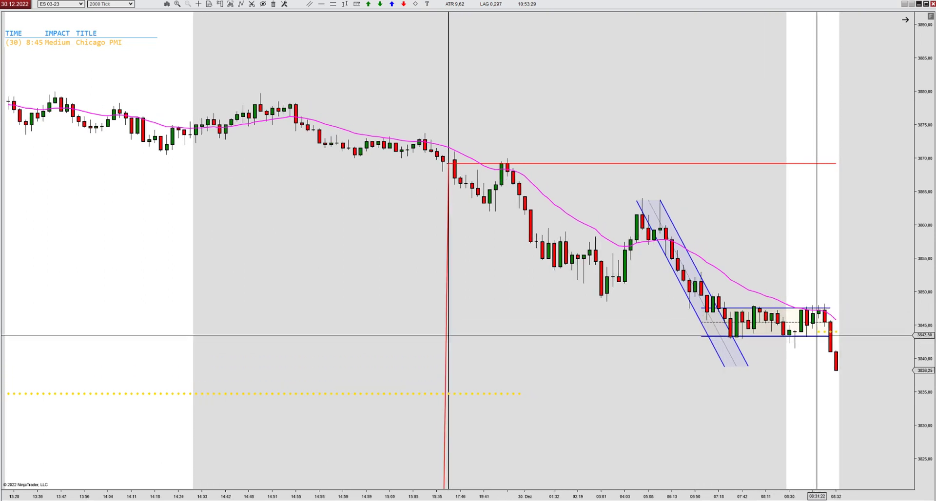
- Trace the drop below the range with a line and draw a narrow rising channel from its low to about 3855
click(820, 387)
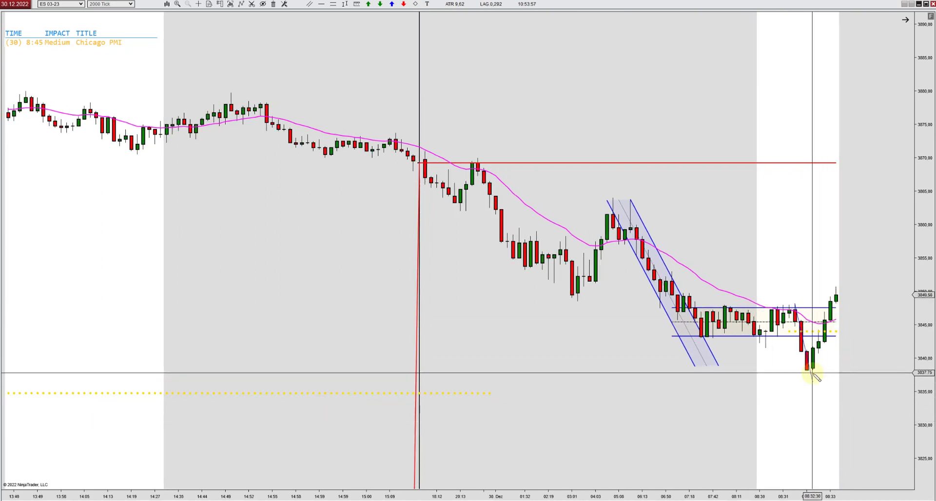
click(846, 256)
click(854, 258)
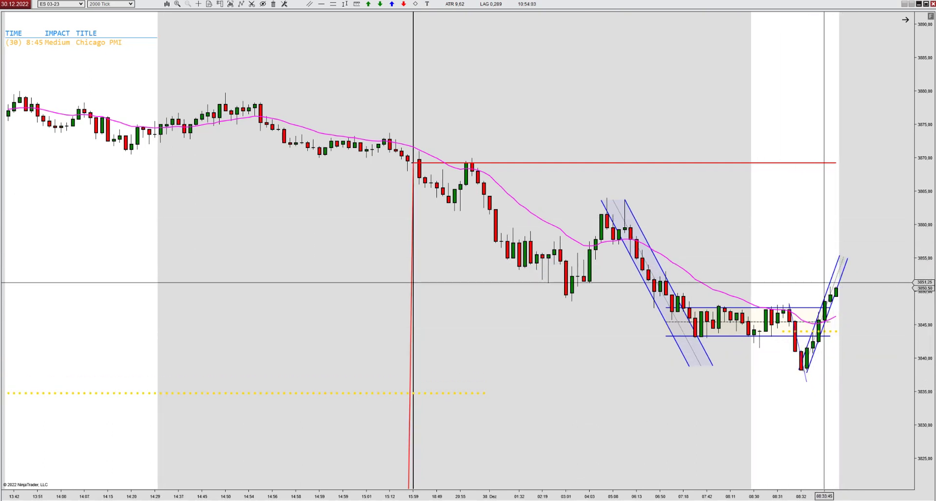
- Box the consolidation after the rally between about 3849 and 3853.50, and draw a line along the breakdown from it to about 3838.50
drag(726, 496, 675, 496)
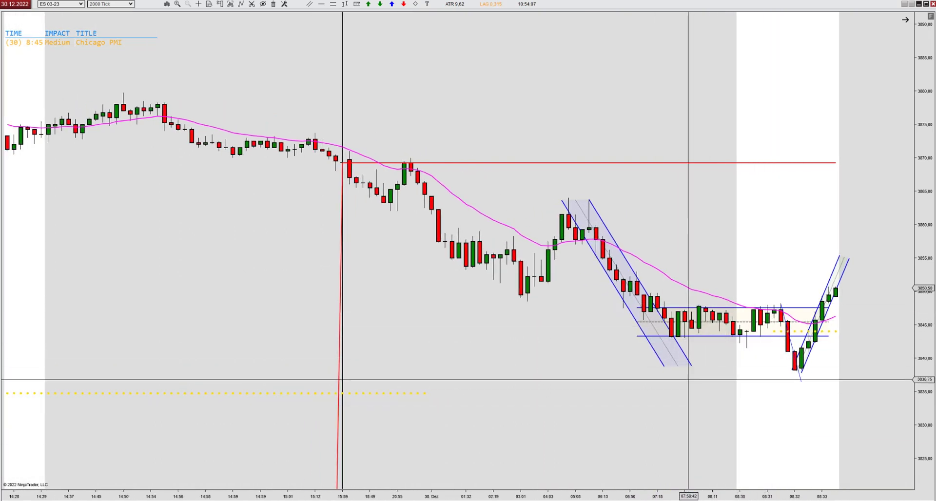
right_click(721, 421)
click(720, 421)
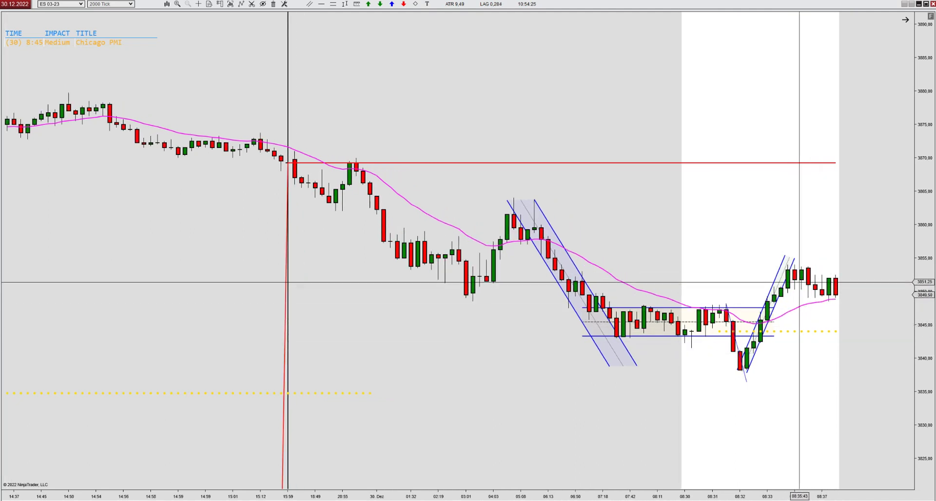
click(774, 269)
click(855, 299)
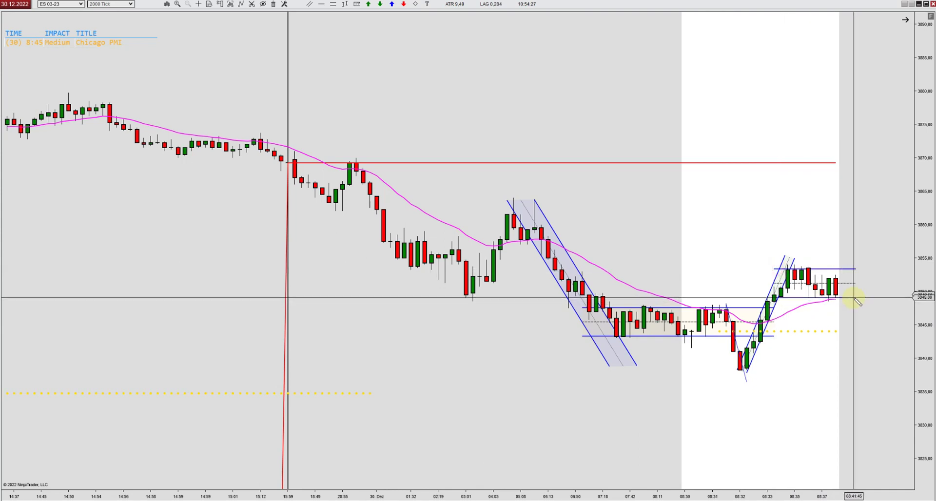
click(849, 270)
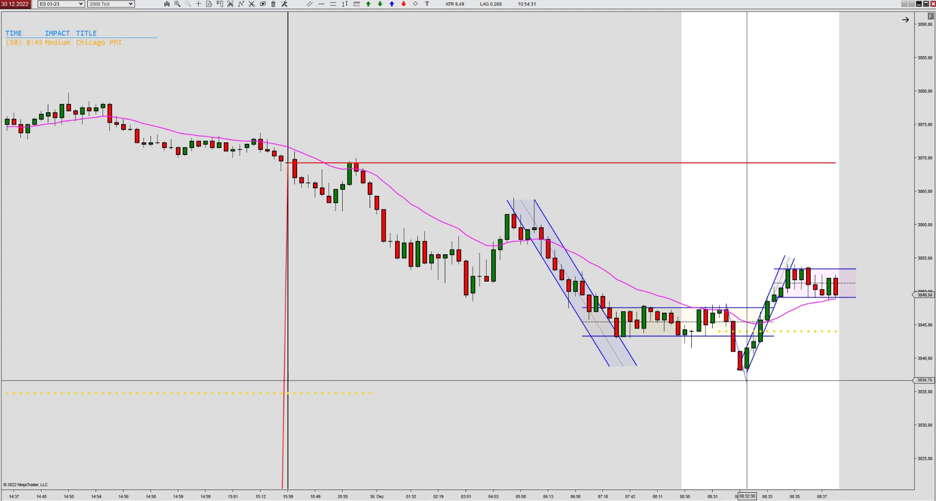
click(787, 416)
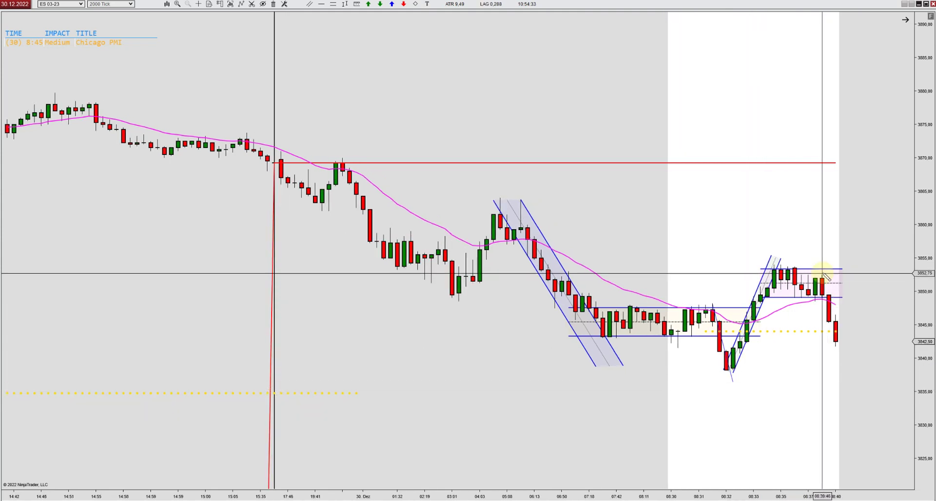
drag(849, 343, 849, 372)
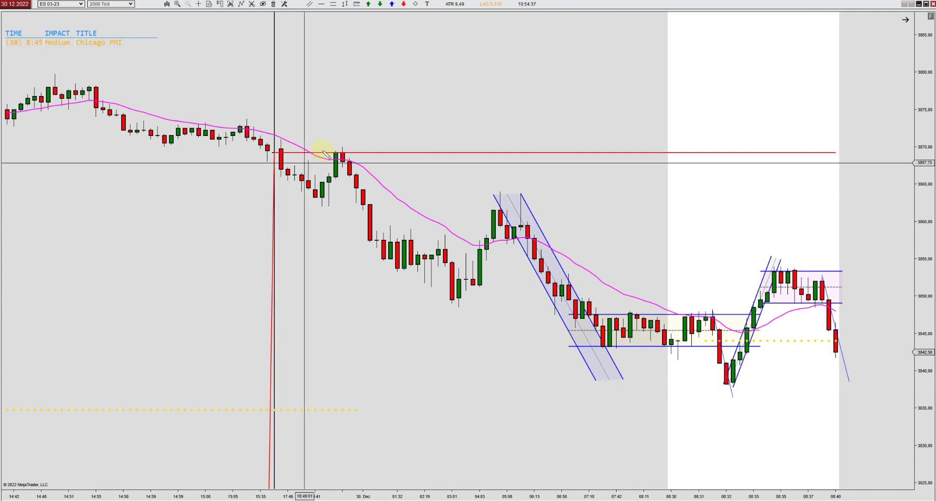
- Draw a large descending channel from the overnight high near 3870 along the lower highs to about 3850, with its parallel along the lows
click(343, 147)
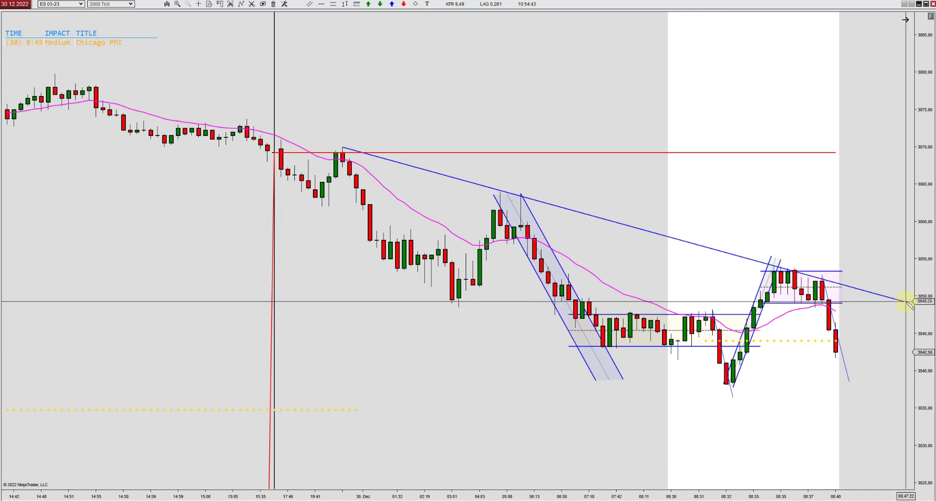
click(904, 298)
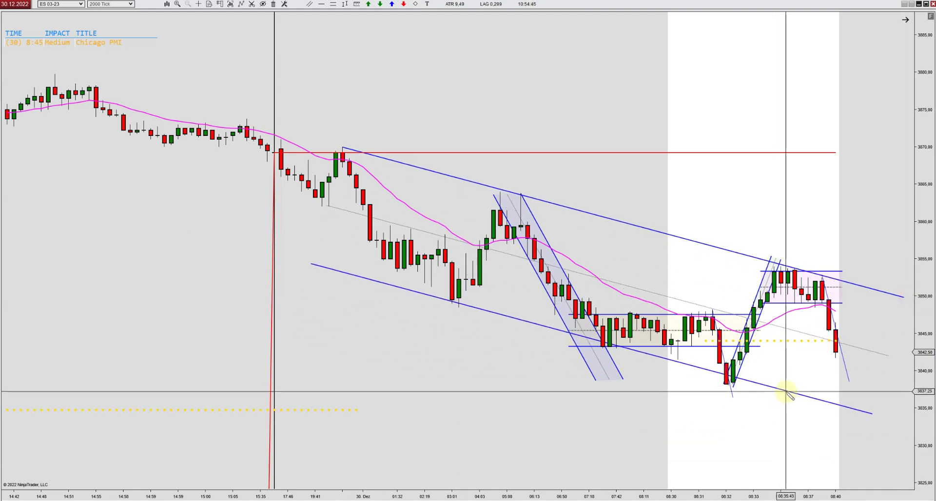
click(786, 400)
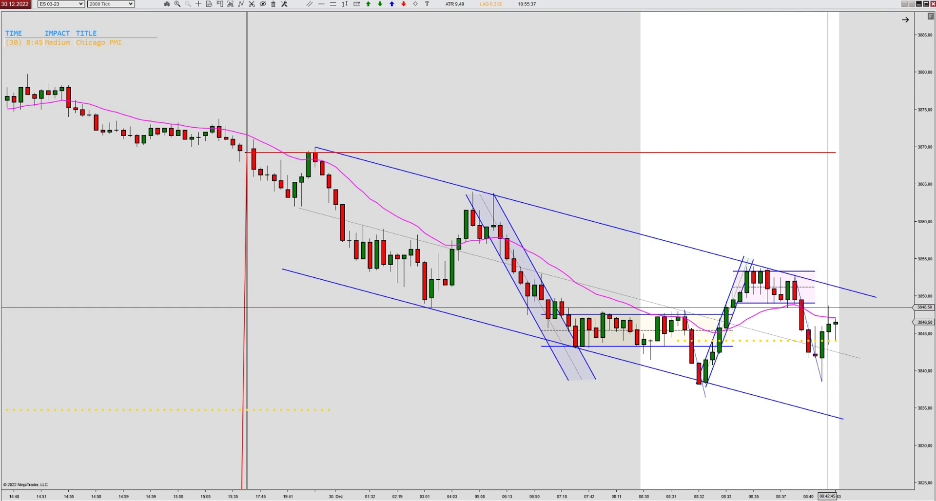
- Extend the large descending channel forward in time past the newest bars
drag(835, 290, 842, 291)
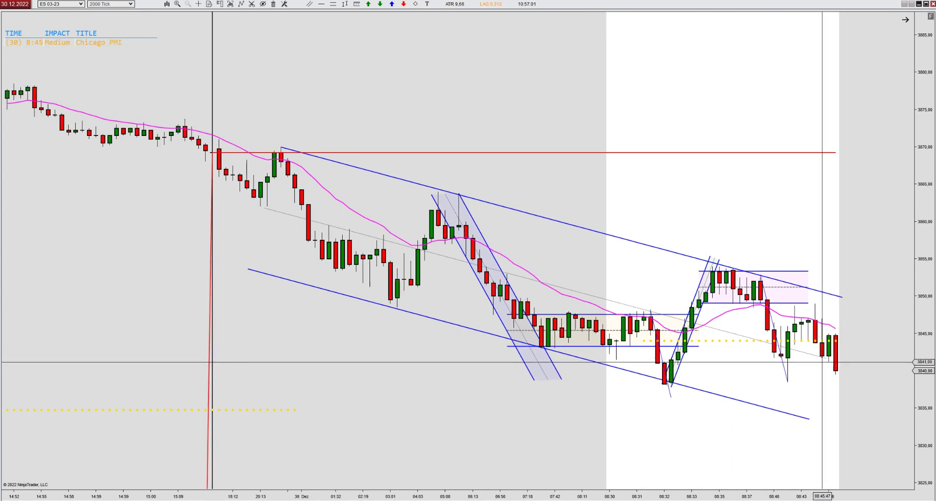
click(820, 362)
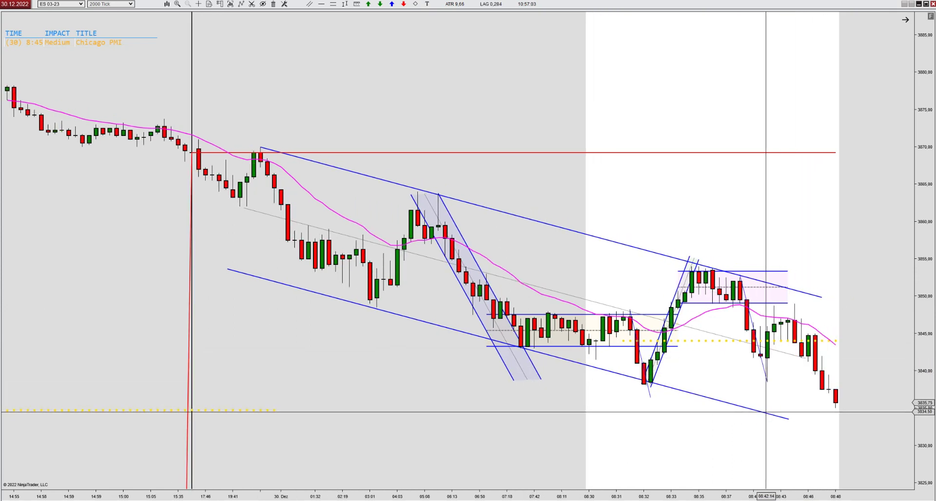
click(891, 382)
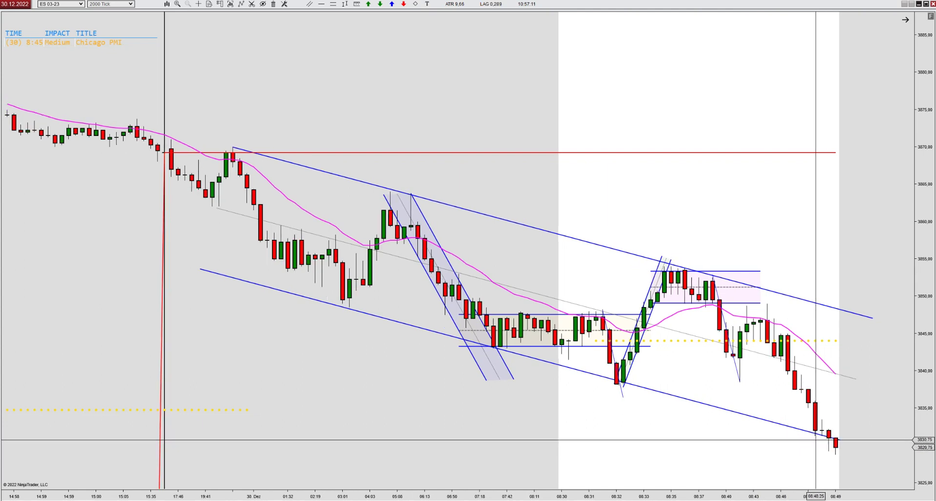
click(849, 380)
drag(849, 380, 903, 395)
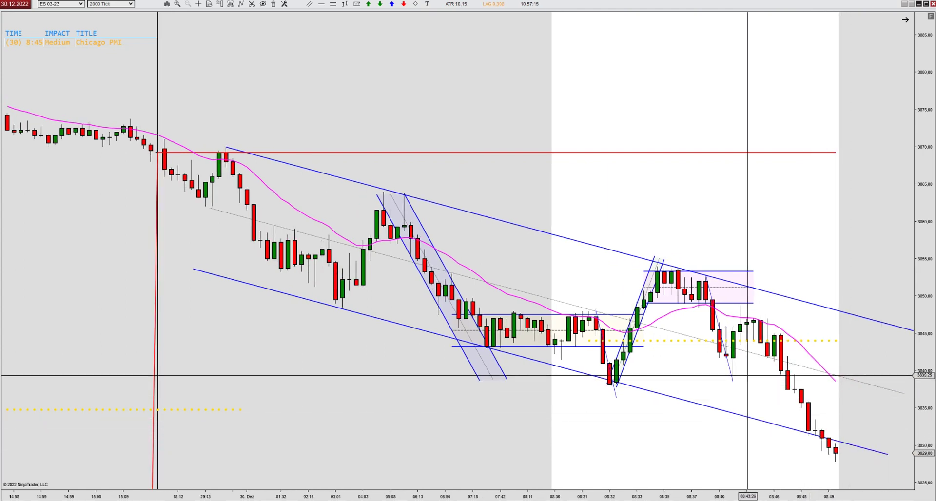
- Draw a line along the latest drop from about 3845 to 3828, and adjust the large channel's lower line to fit the lows
click(780, 333)
click(835, 461)
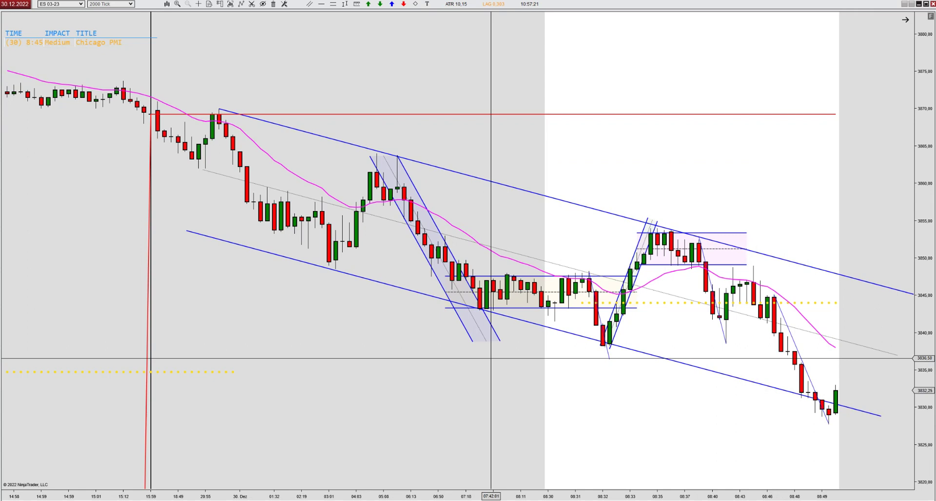
drag(215, 238, 189, 247)
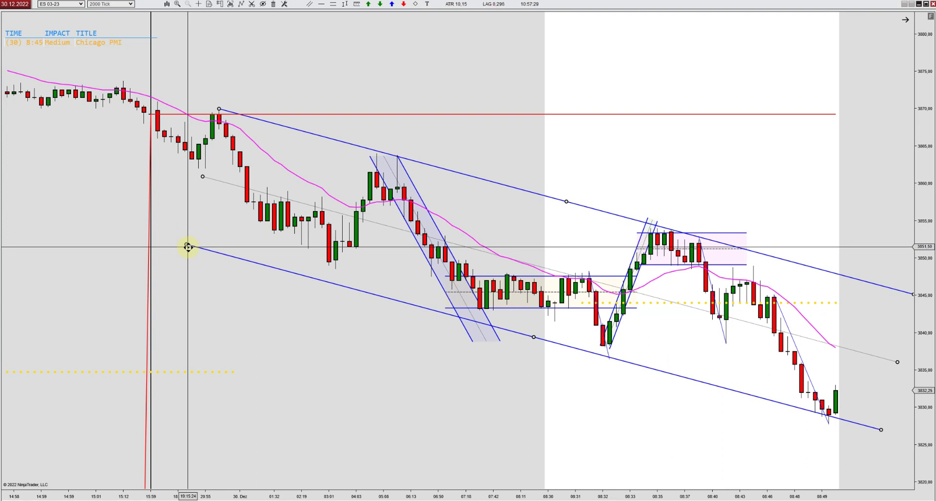
drag(190, 239, 191, 235)
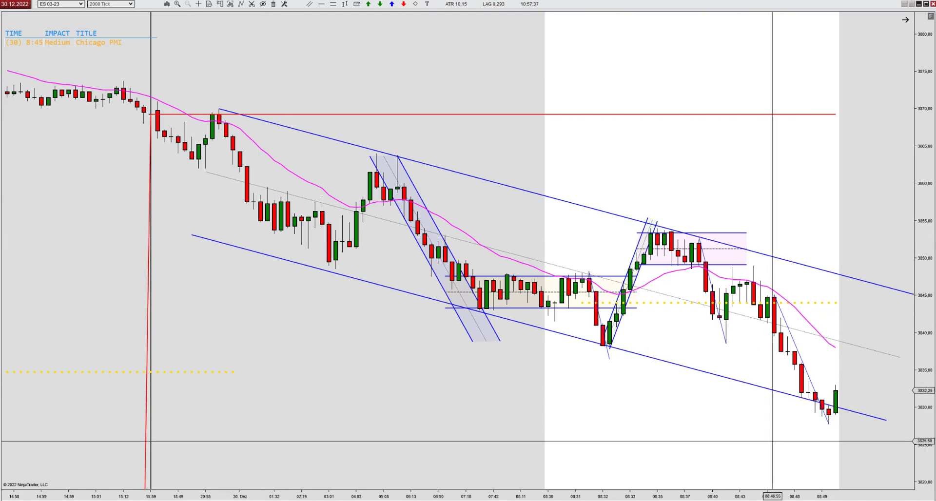
- Mark the small consolidation at the moving average with a range box between about 3834 and 3837
drag(829, 398, 828, 344)
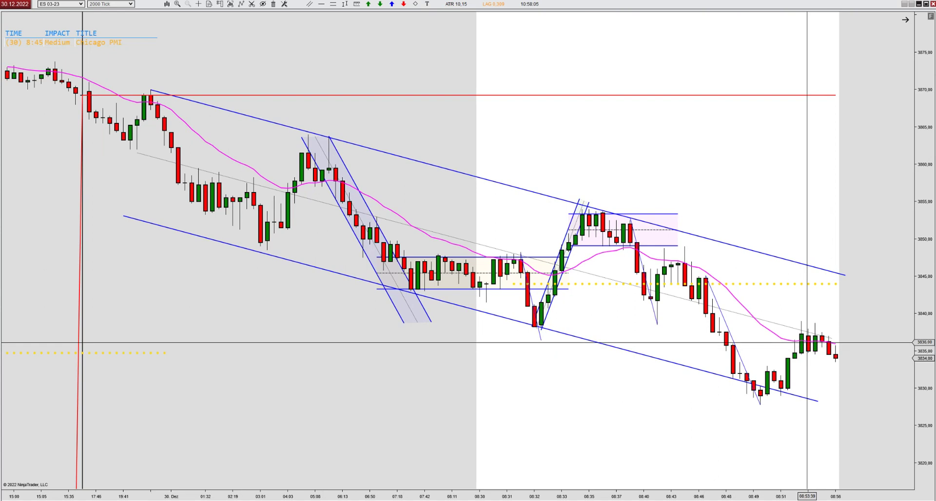
drag(790, 334, 851, 359)
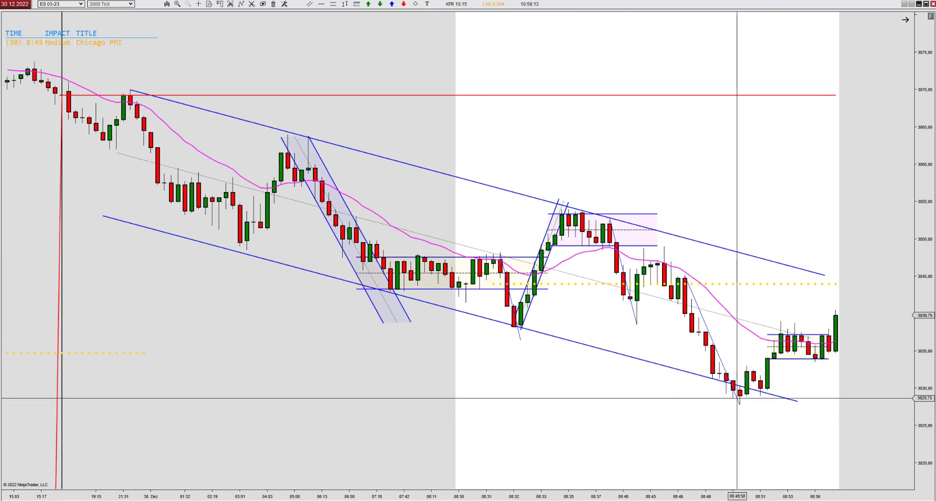
- Draw a rising channel from the low near 3828 around the pullback, and extend the large descending channel past the newest bars
click(740, 406)
click(891, 319)
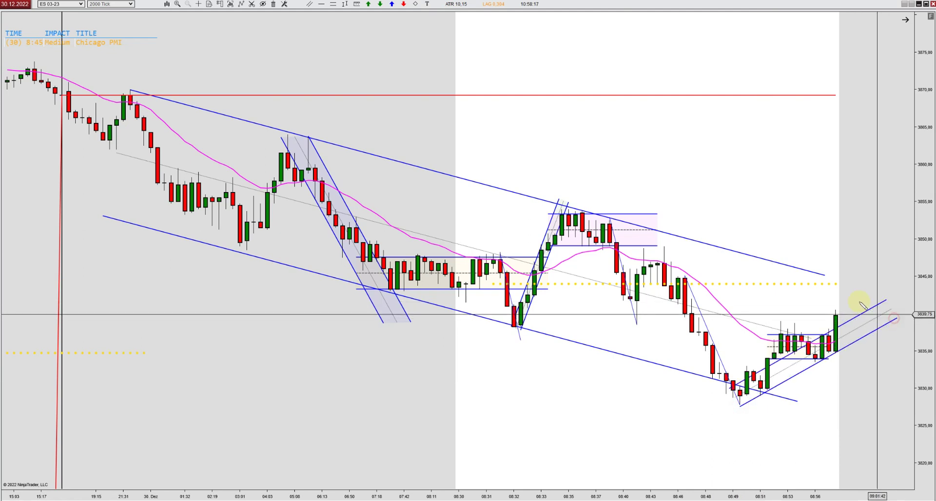
click(843, 304)
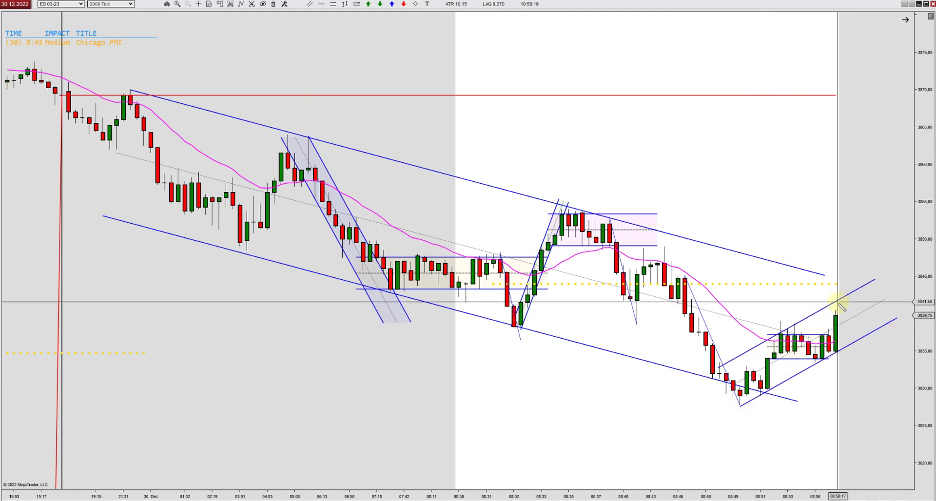
click(815, 313)
click(796, 277)
click(795, 376)
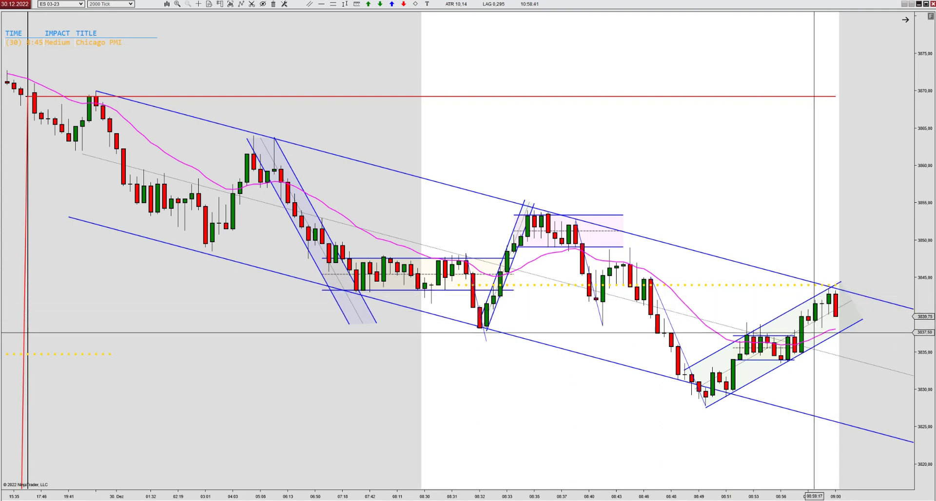
- Draw a line along the decline from the high near 3844 to about 3836, and extend the rising channel forward
click(822, 290)
click(848, 345)
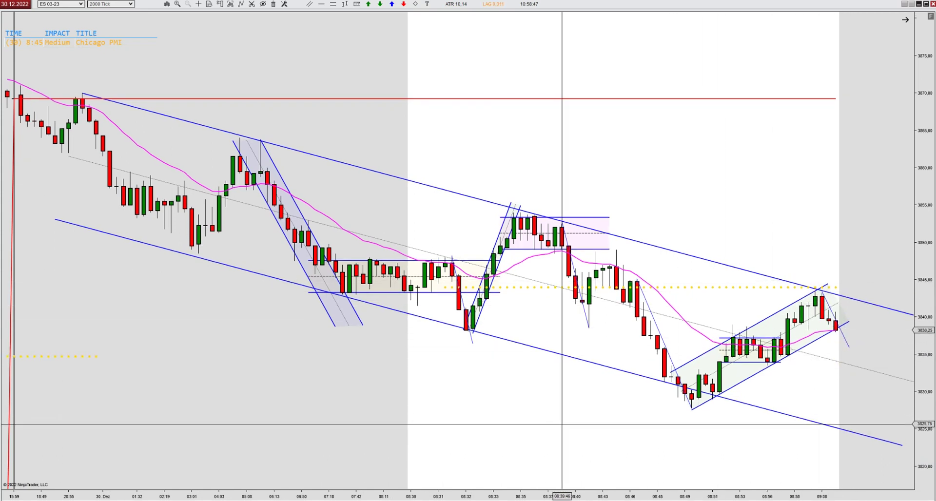
scroll(562, 424, down, 3)
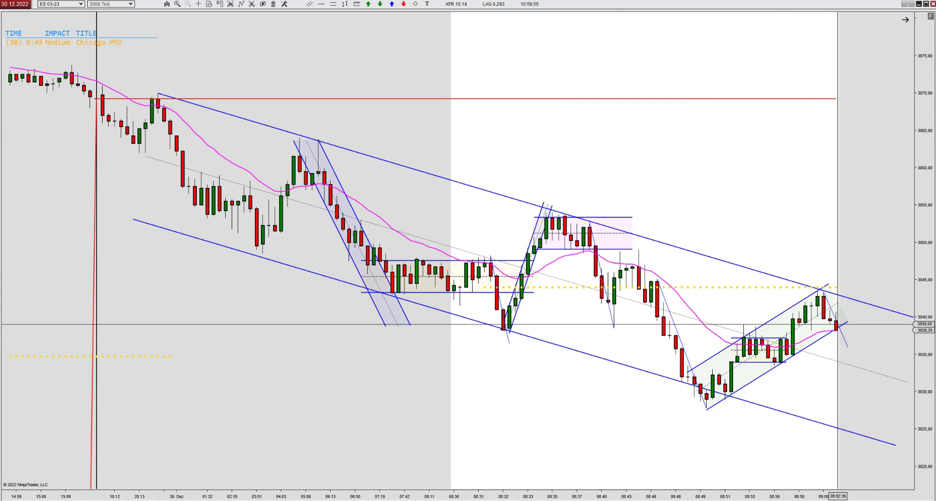
scroll(837, 324, up, 3)
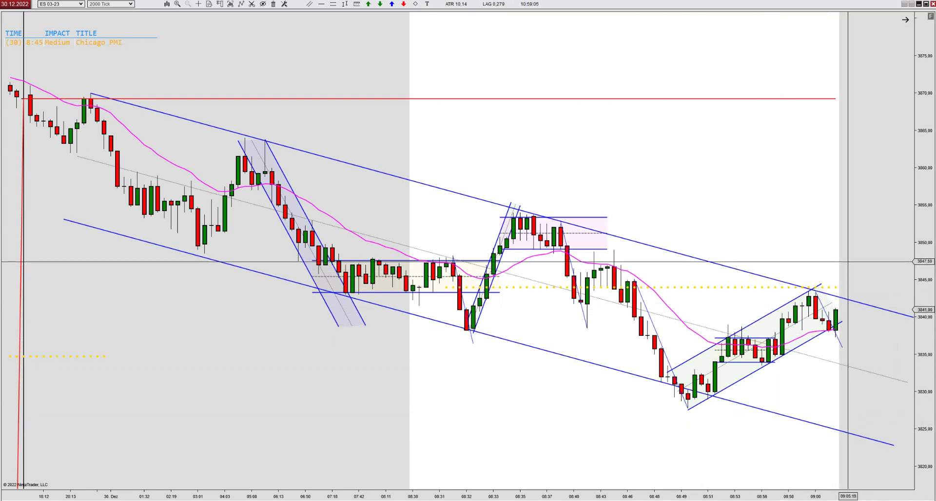
drag(808, 340, 873, 261)
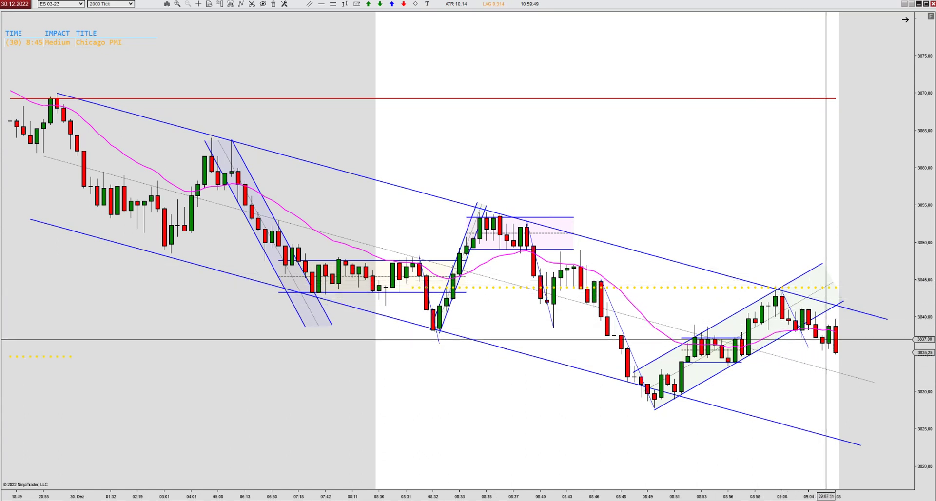
- Extend the small range box inside the rising channel forward by one bar, keeping its upper and lower bounds
scroll(822, 346, up, 1)
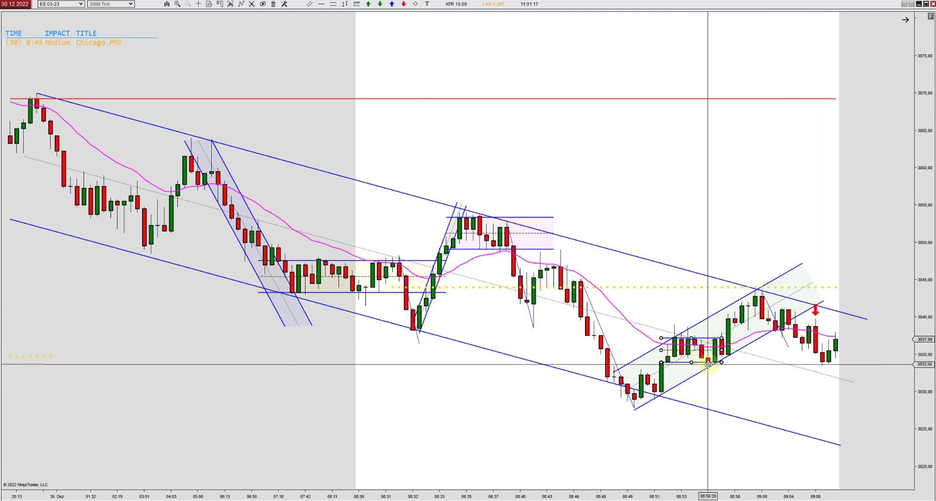
click(716, 348)
mouse_move(722, 350)
mouse_down()
mouse_move(849, 357)
mouse_move(727, 365)
mouse_up()
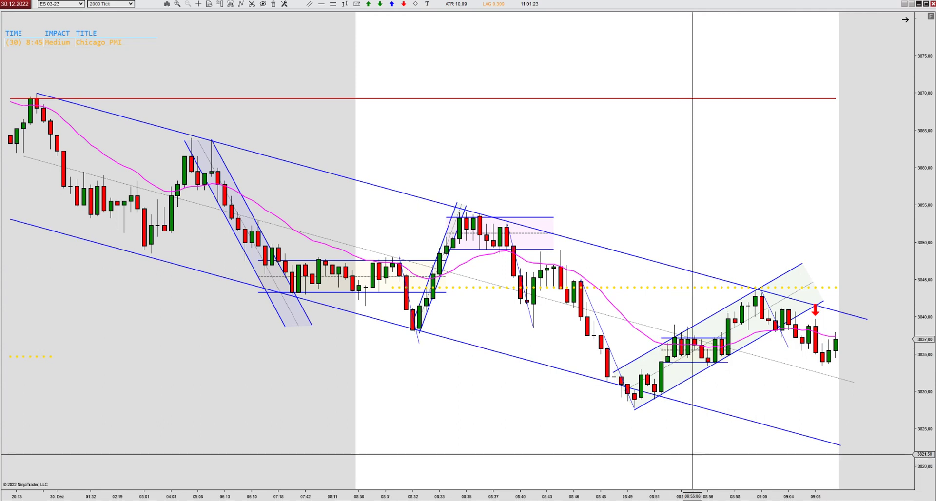
- Extend the rising channel forward beyond the newest bars, with its upper line reaching about 3852
click(784, 393)
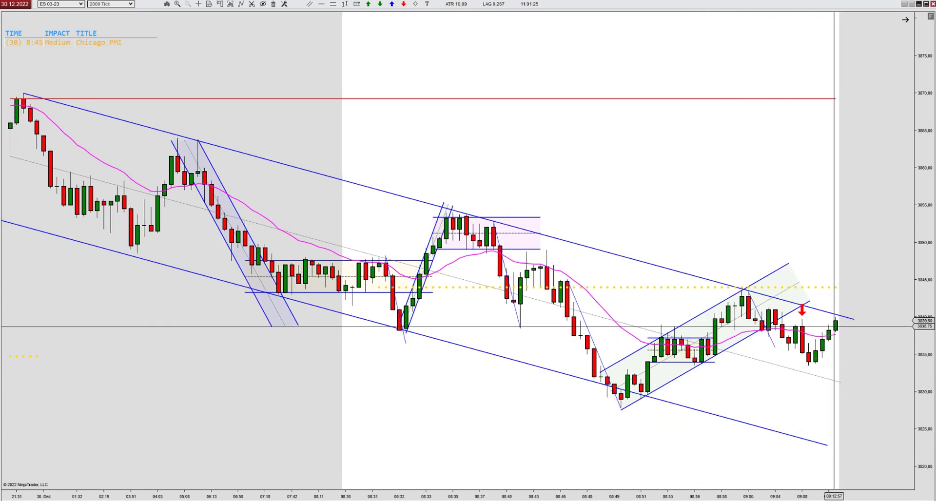
click(775, 267)
drag(792, 282, 857, 242)
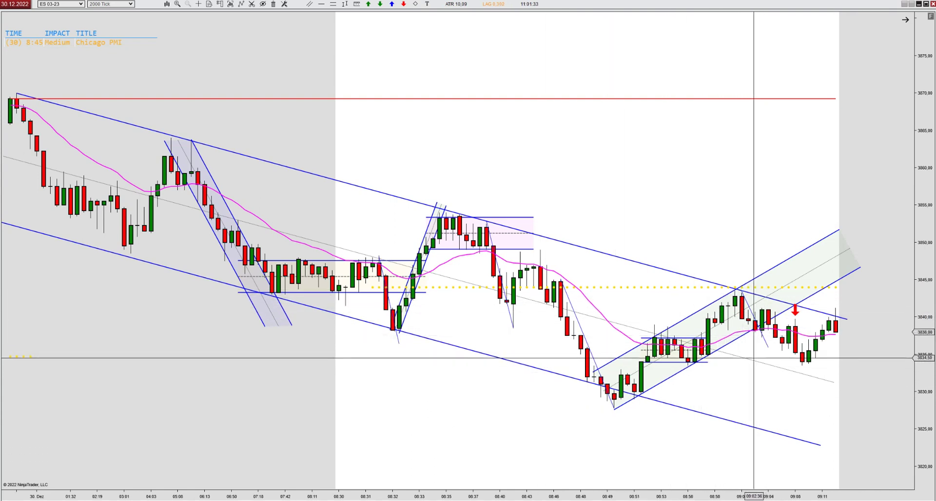
- Draw a line along the latest rise from the low near 3833 to about 3842
click(809, 370)
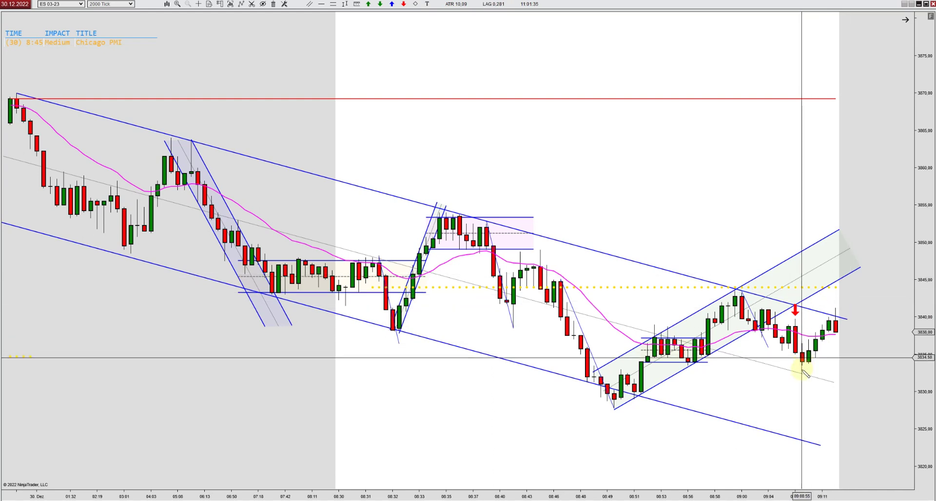
click(841, 305)
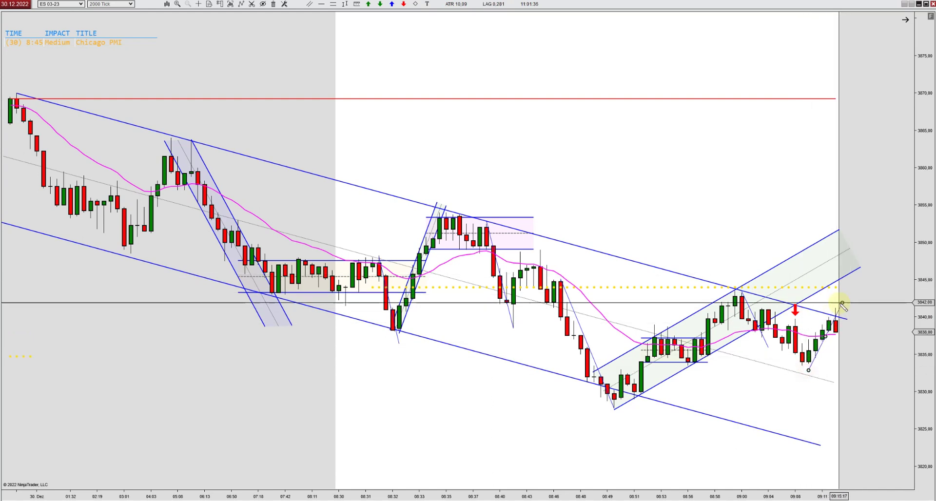
click(807, 375)
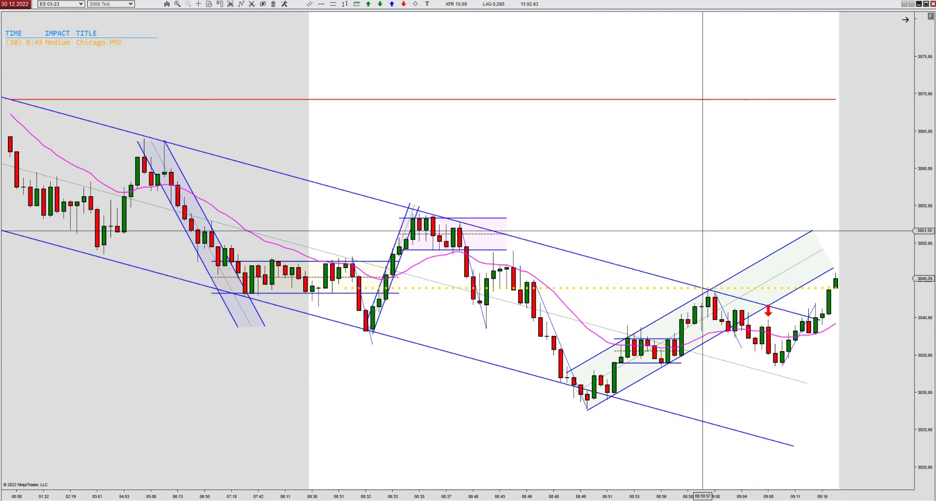
- Extend the large descending channel past the newest bars and lengthen the rising channel so it reaches the new highs
drag(807, 384, 885, 405)
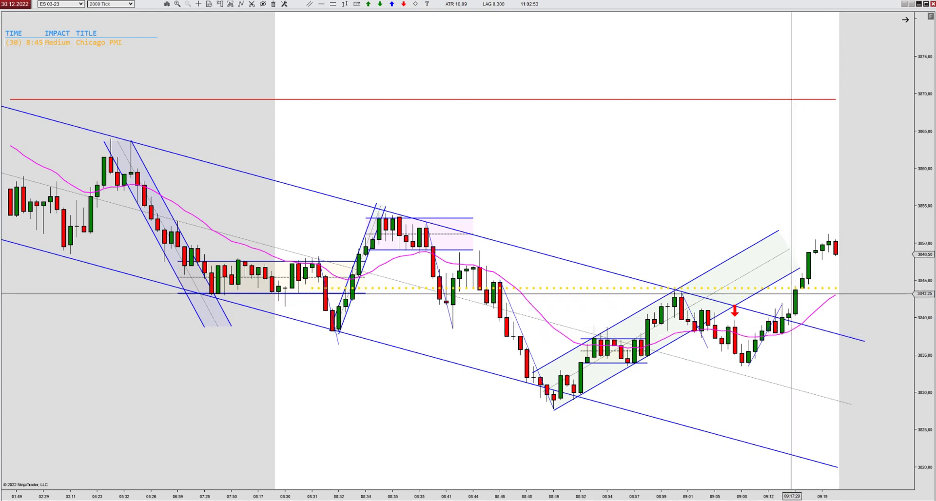
click(791, 215)
click(749, 214)
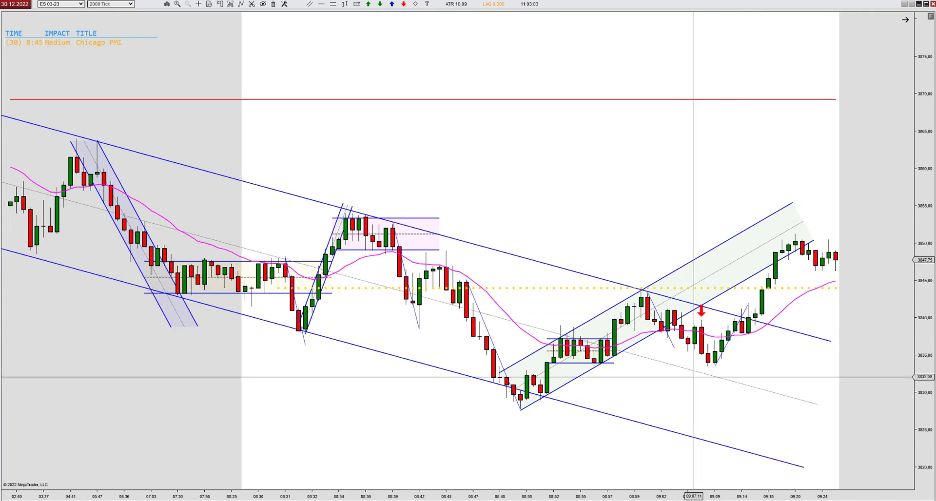
- Mark the consolidation just below the high near 3851 with a range box between about 3847 and 3850
click(711, 371)
click(851, 242)
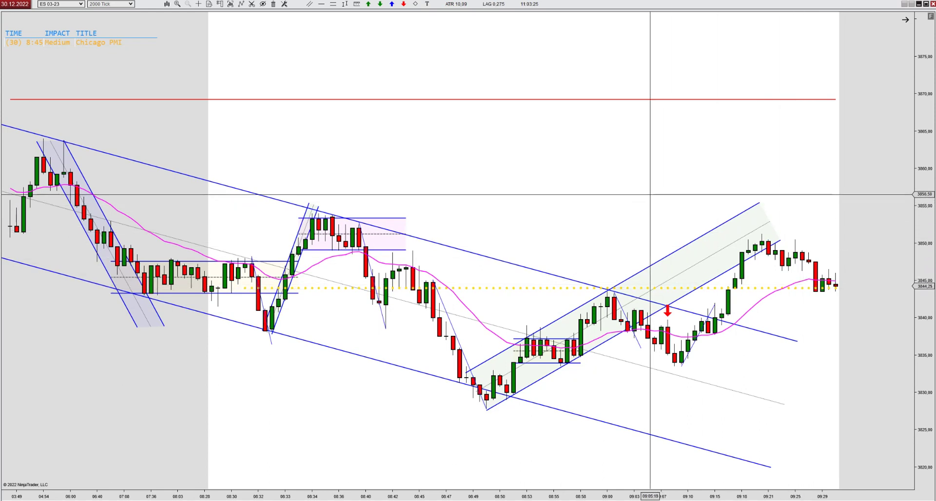
drag(742, 241, 818, 265)
click(819, 244)
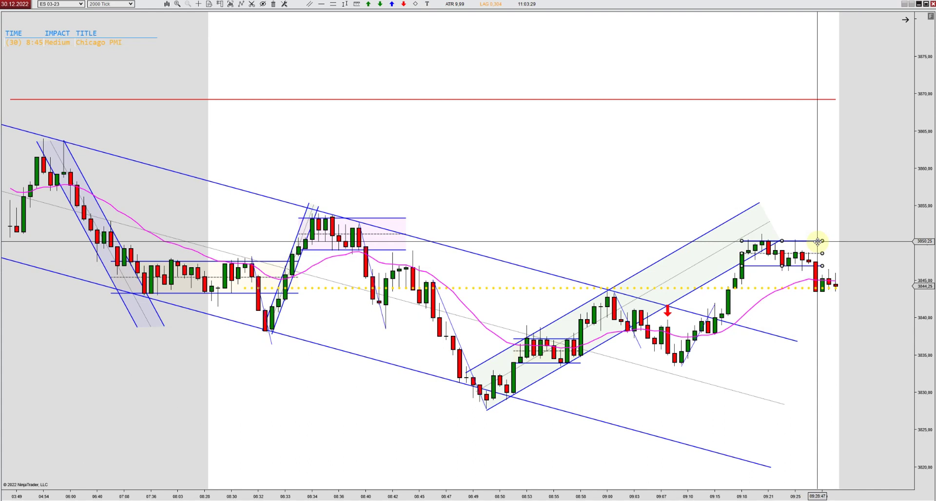
click(766, 282)
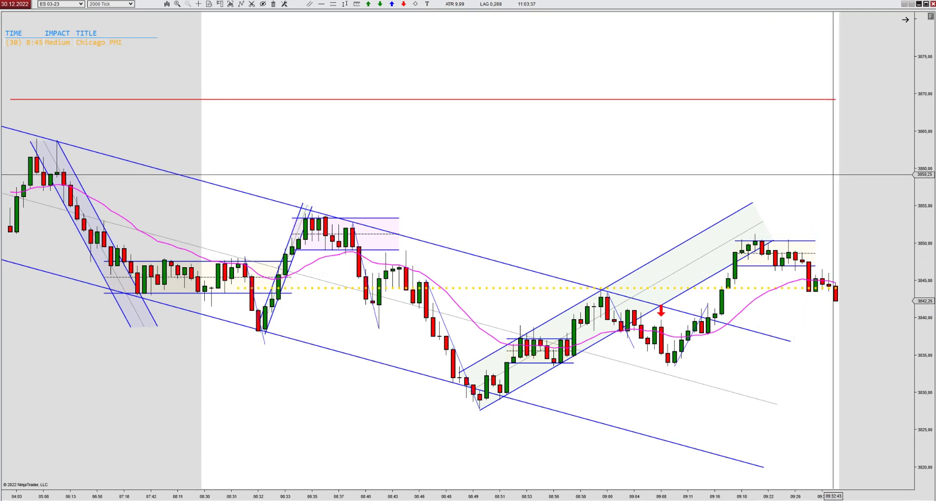
- Draw a descending channel around the pullback from the high near 3851 and extend it past the newest bars
drag(756, 236, 870, 297)
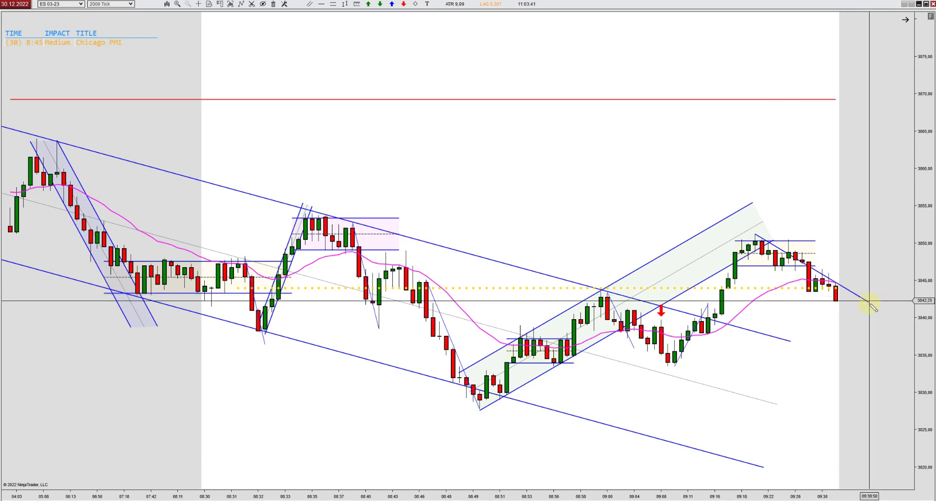
click(848, 313)
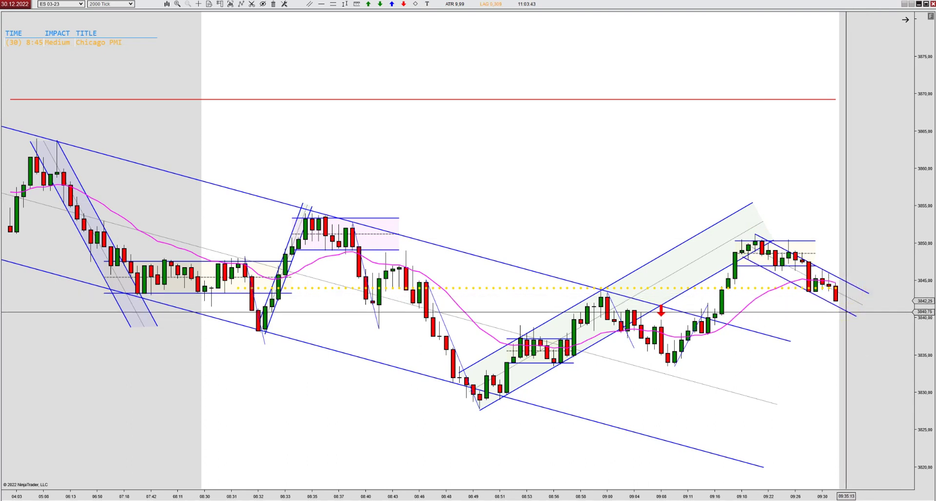
click(777, 273)
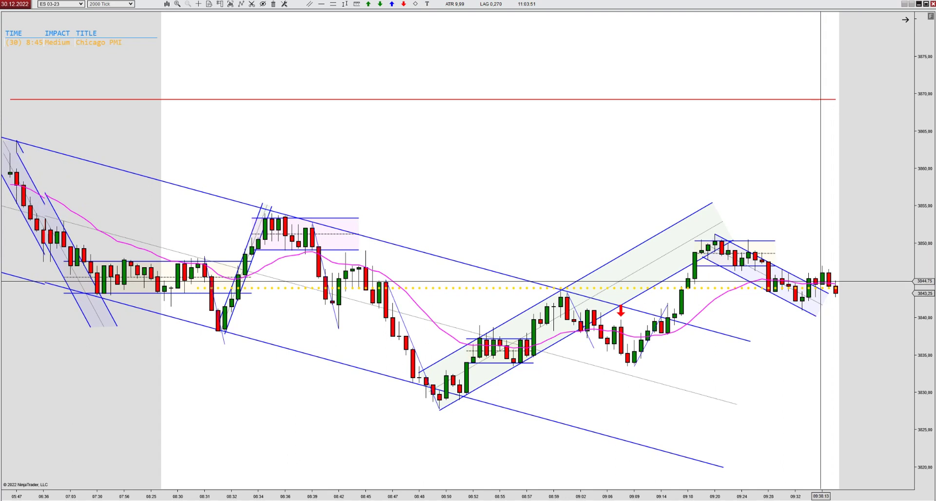
drag(804, 294, 818, 299)
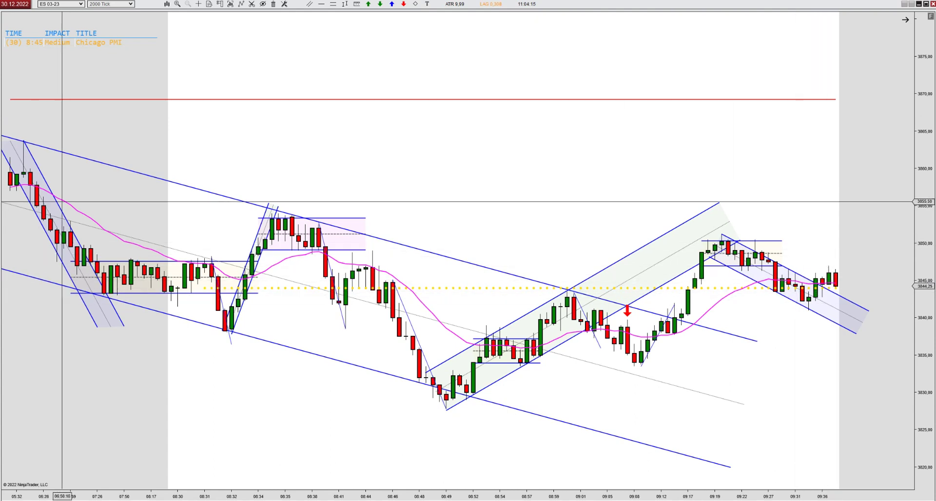
- Move the latest range box down to the sideways bars at the moving average, between about 3842 and 3846
scroll(204, 388, down, 5)
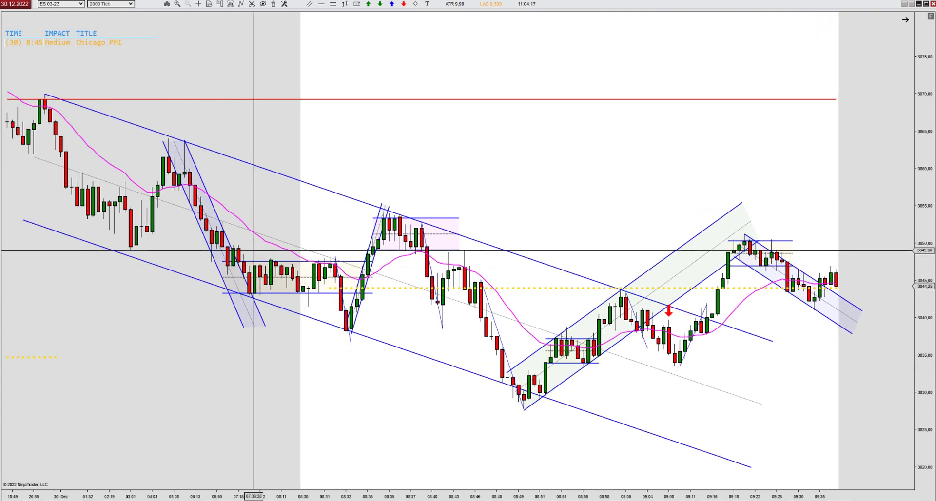
scroll(215, 152, up, 5)
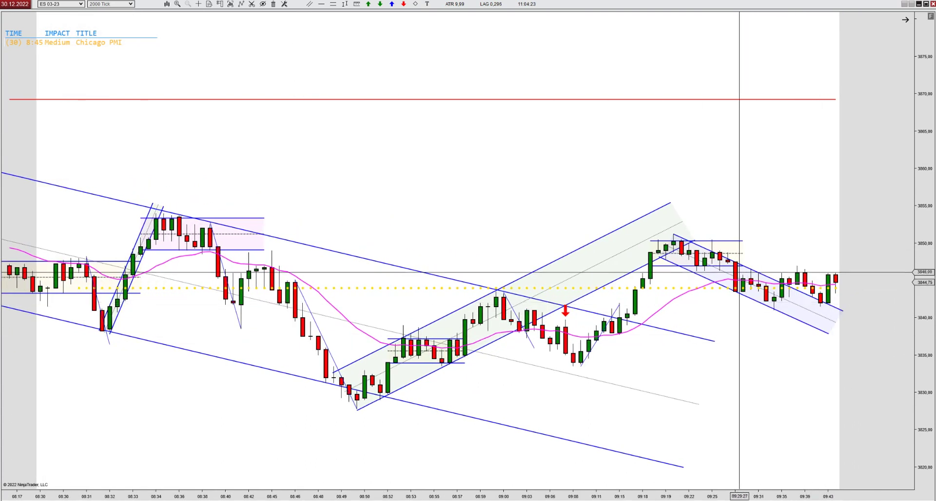
click(671, 266)
mouse_move(672, 266)
mouse_down()
mouse_move(774, 293)
mouse_move(726, 272)
mouse_up()
click(722, 296)
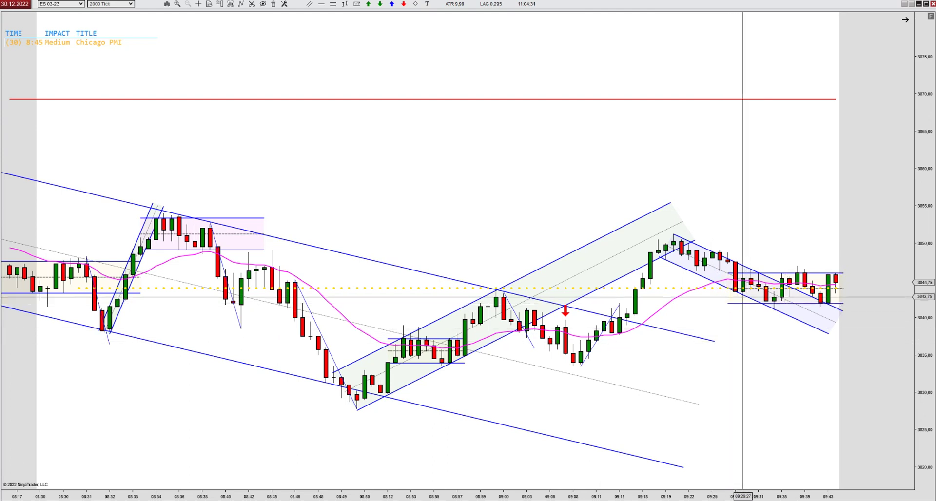
click(760, 335)
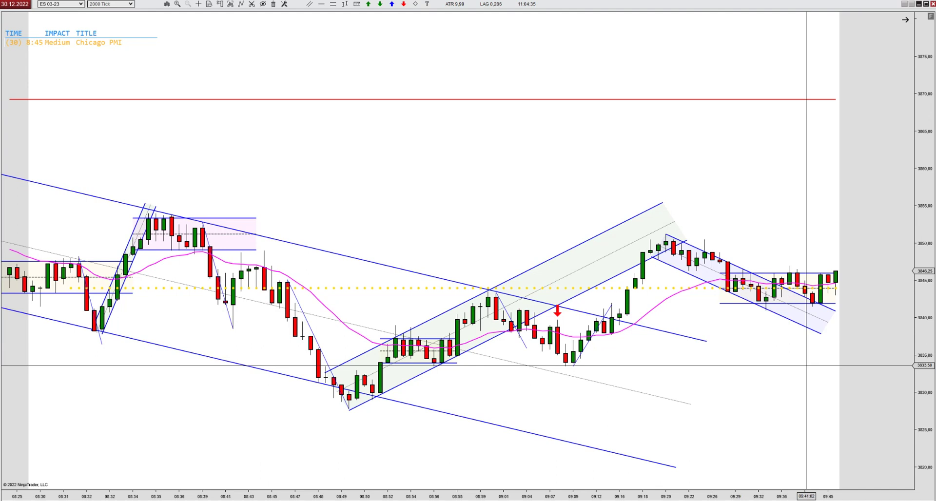
- Draw a line along the decline from the high near 3853 to about 3842 and adjust its lower end
scroll(834, 293, down, 1)
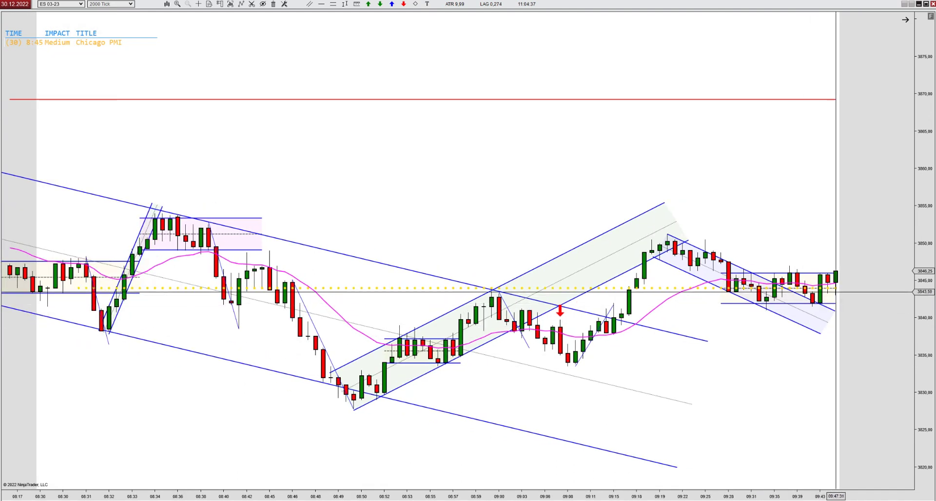
scroll(832, 293, down, 1)
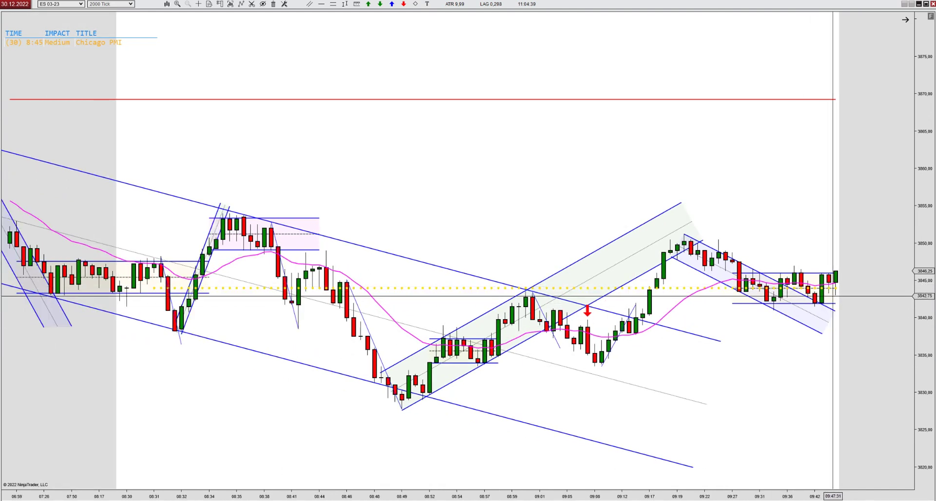
scroll(800, 297, down, 1)
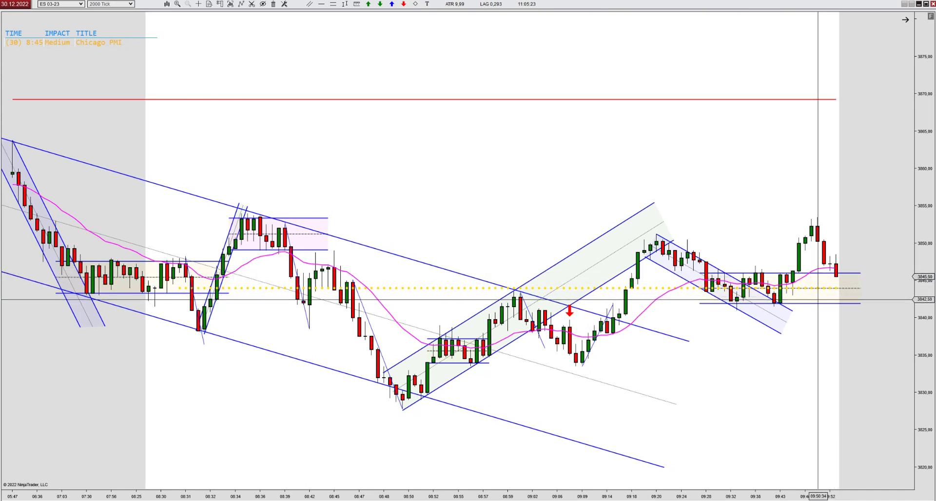
click(817, 219)
click(855, 304)
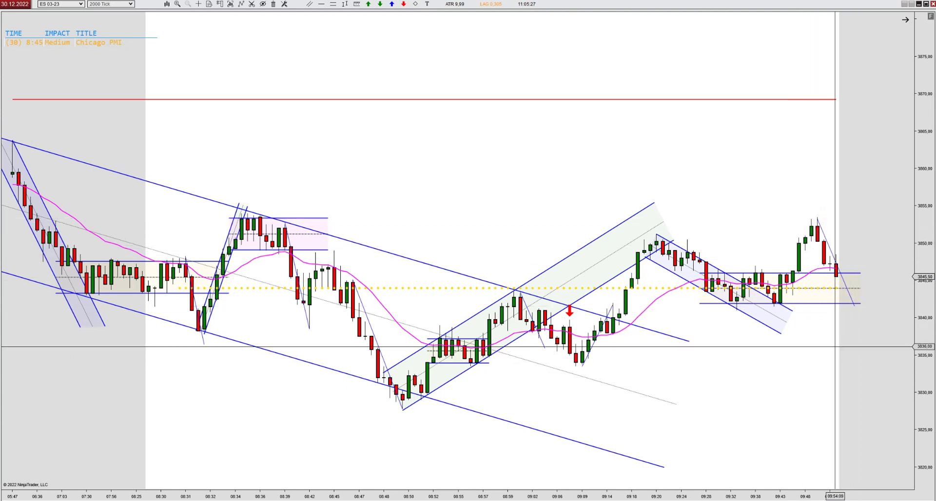
mouse_move(855, 304)
mouse_down()
mouse_move(913, 307)
mouse_move(830, 311)
mouse_move(854, 301)
mouse_up()
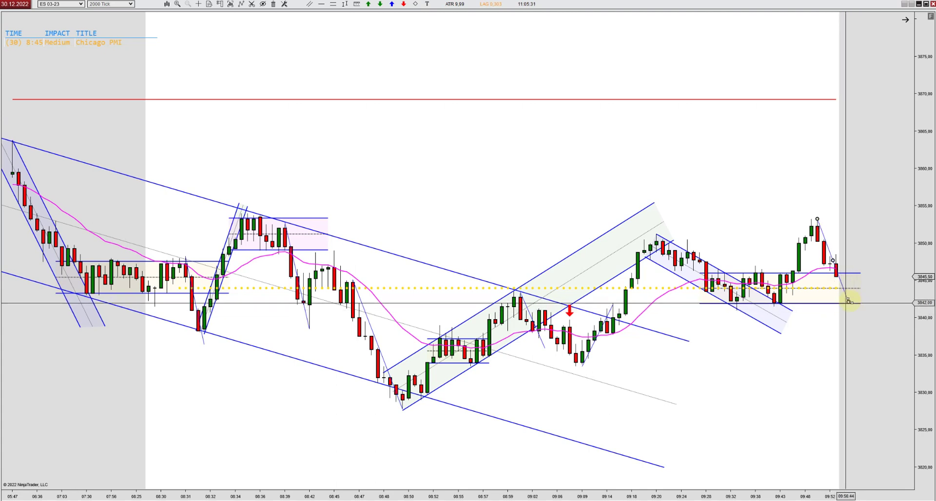
- Extend the large descending channel far beyond the newest bars to the edge of the chart
scroll(803, 392, up, 10)
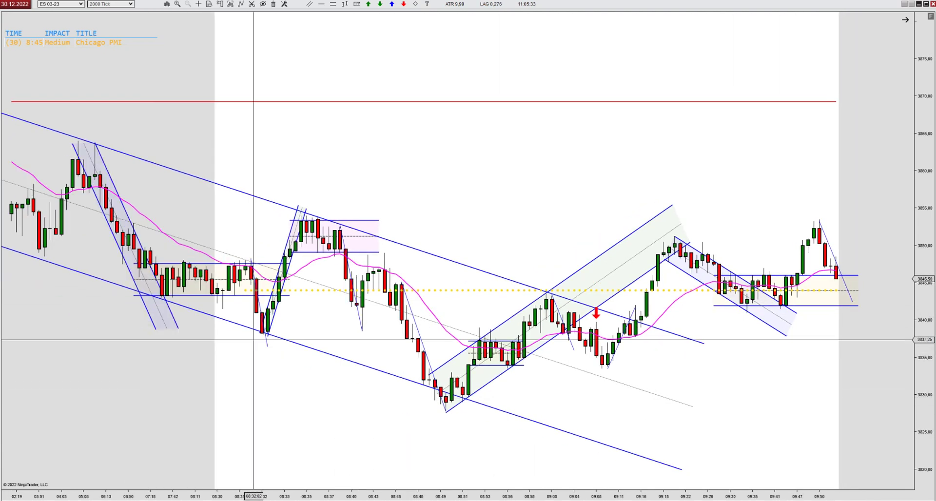
drag(174, 223, 170, 225)
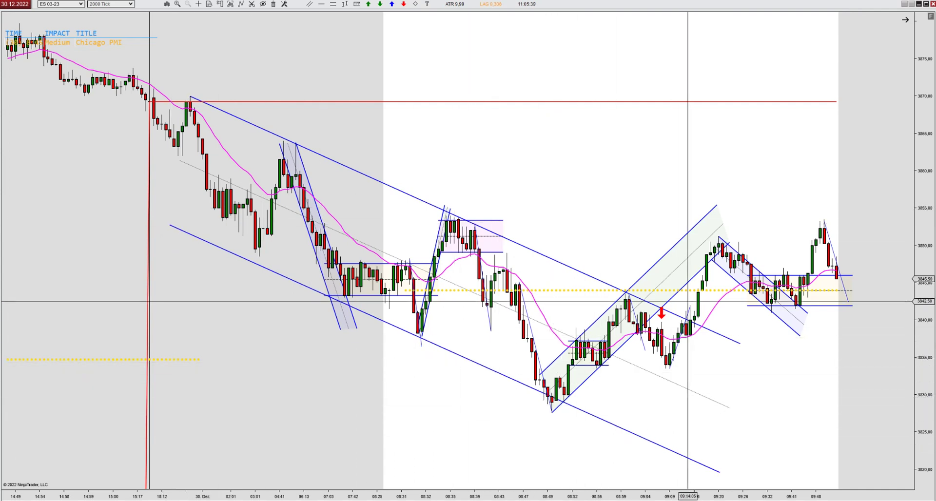
click(724, 405)
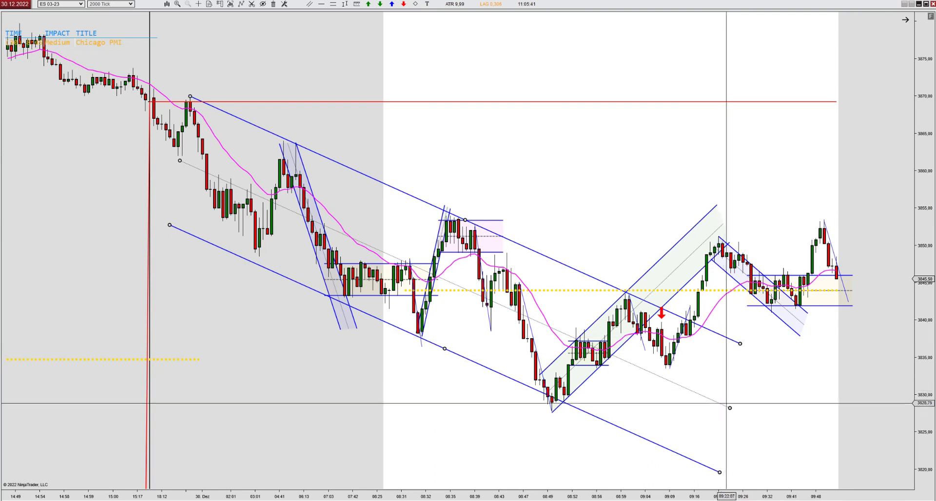
drag(725, 405, 913, 487)
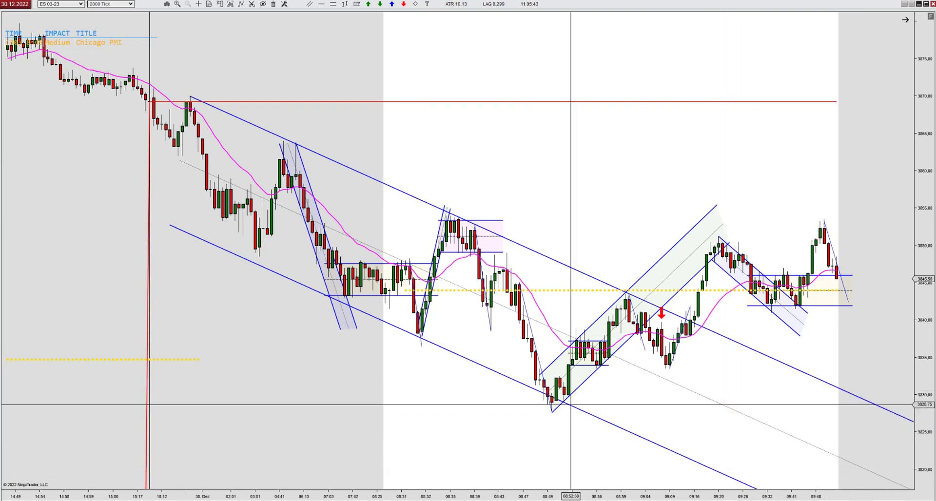
- Place a red down arrow at about 3850 above the newest bar as a short-entry marker
scroll(385, 366, up, 5)
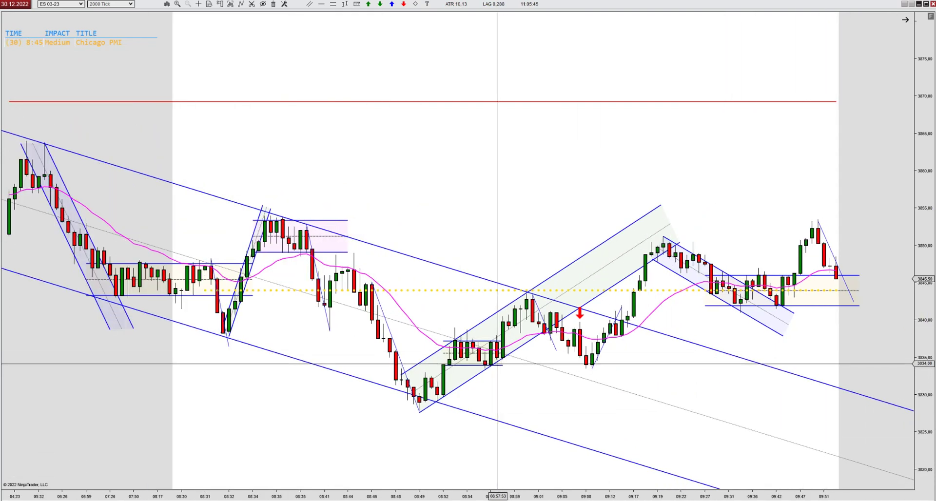
scroll(740, 327, up, 4)
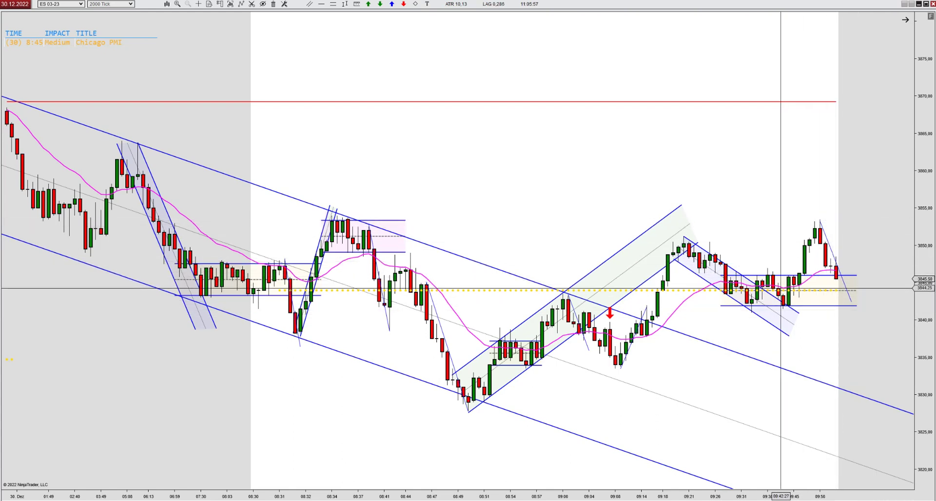
click(401, 5)
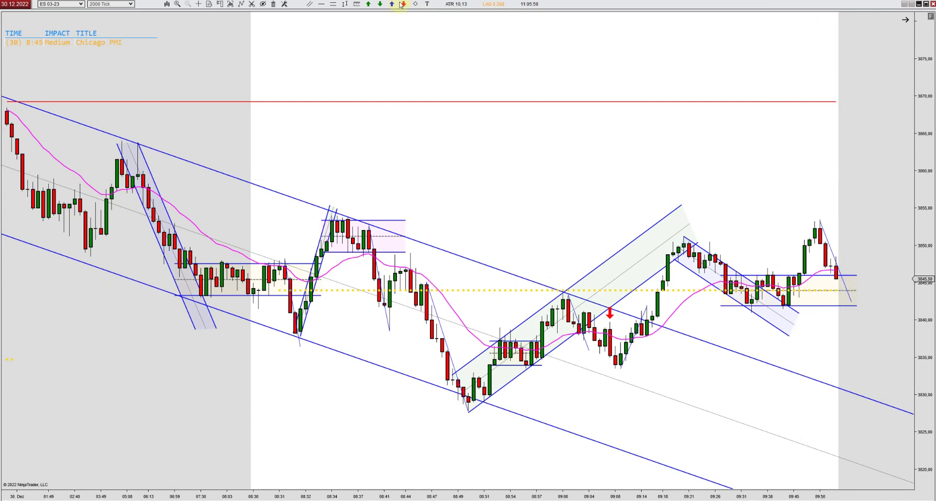
click(836, 249)
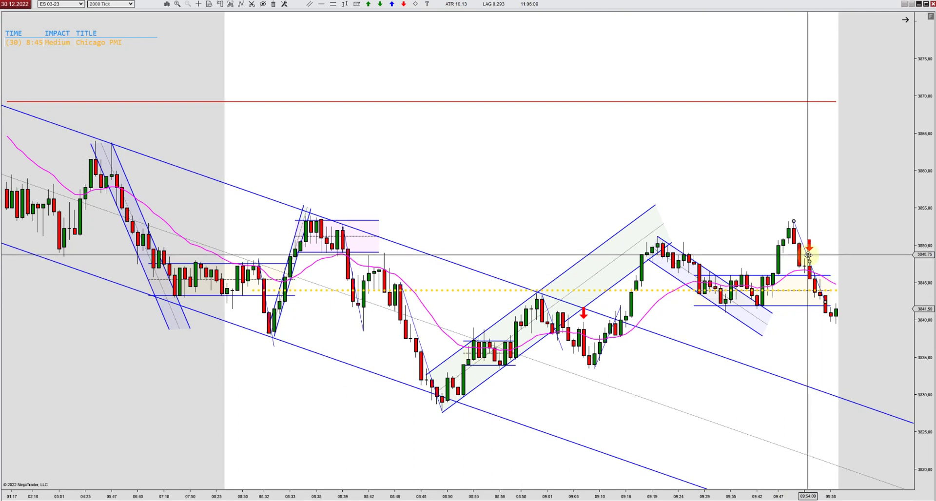
- Draw a narrow, steep descending channel along the decline from the high near 3853 to about 3835
click(794, 221)
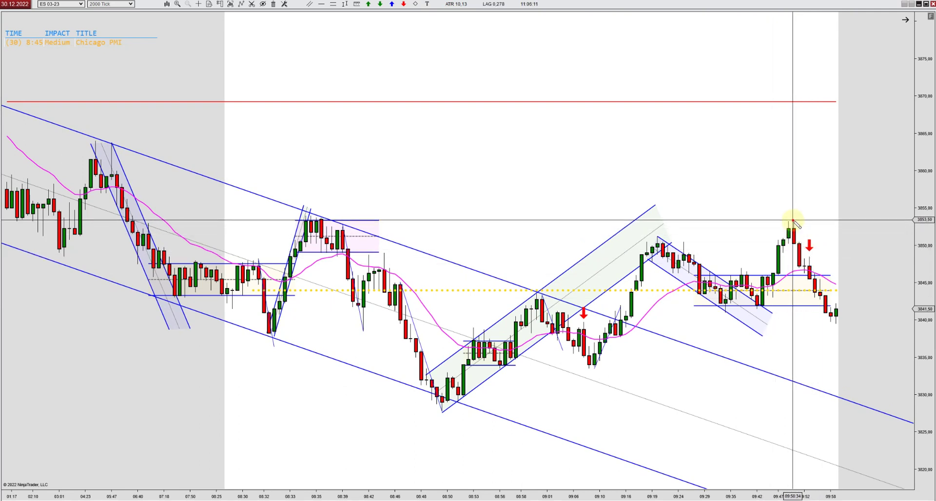
click(856, 355)
click(846, 363)
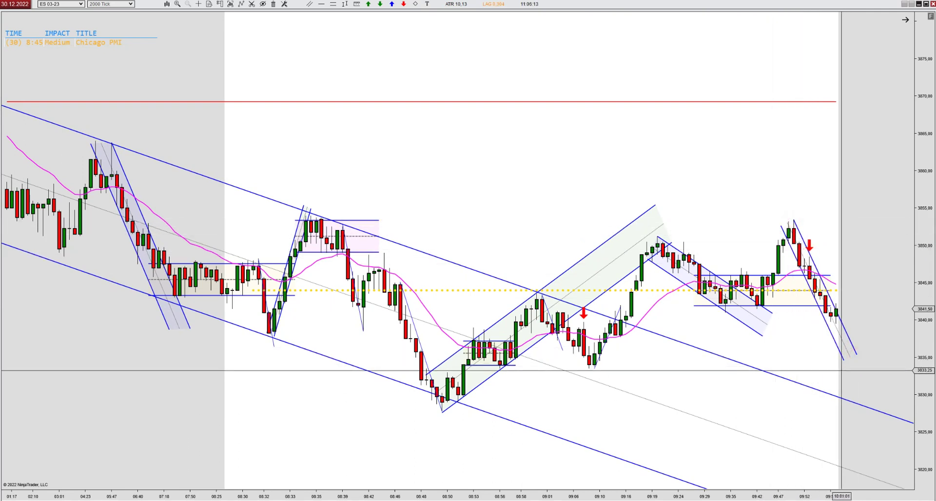
click(850, 357)
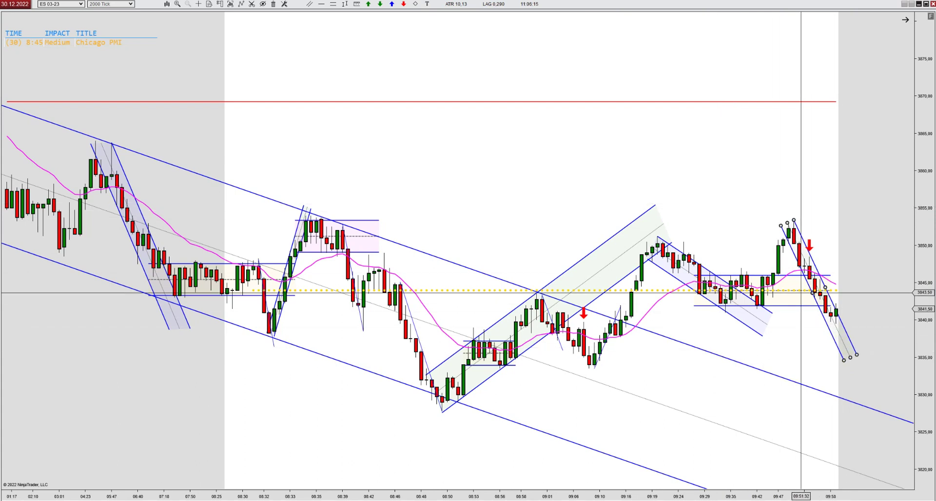
click(804, 335)
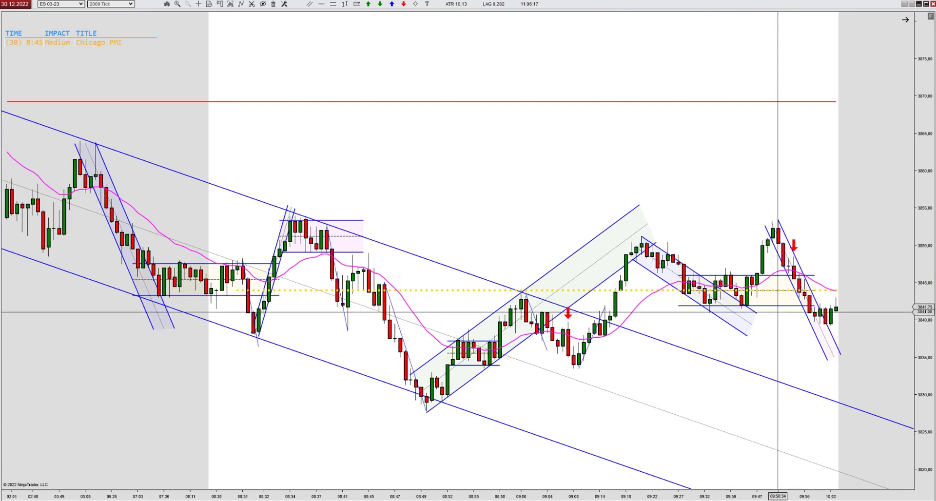
- Extend the 3842–3846 range box to the newest bars and place a dashed horizontal line across the chart at about 3834
drag(850, 292, 851, 291)
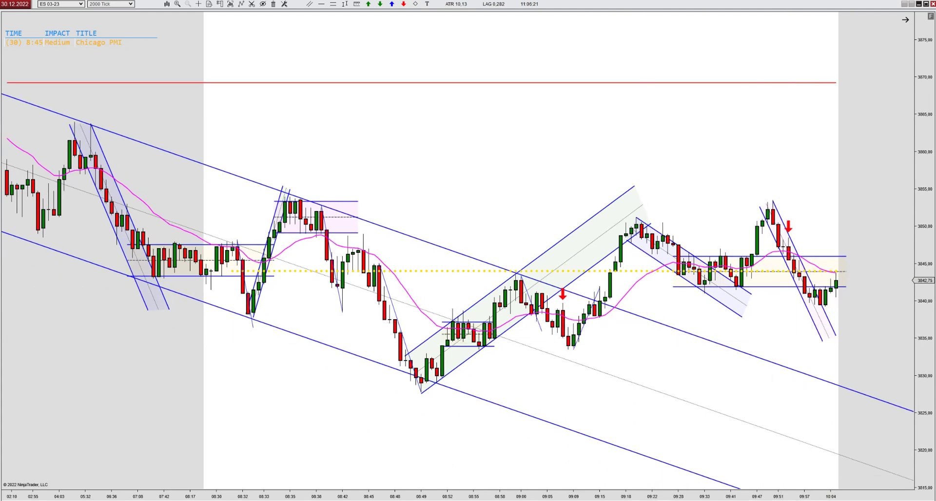
scroll(634, 334, up, 5)
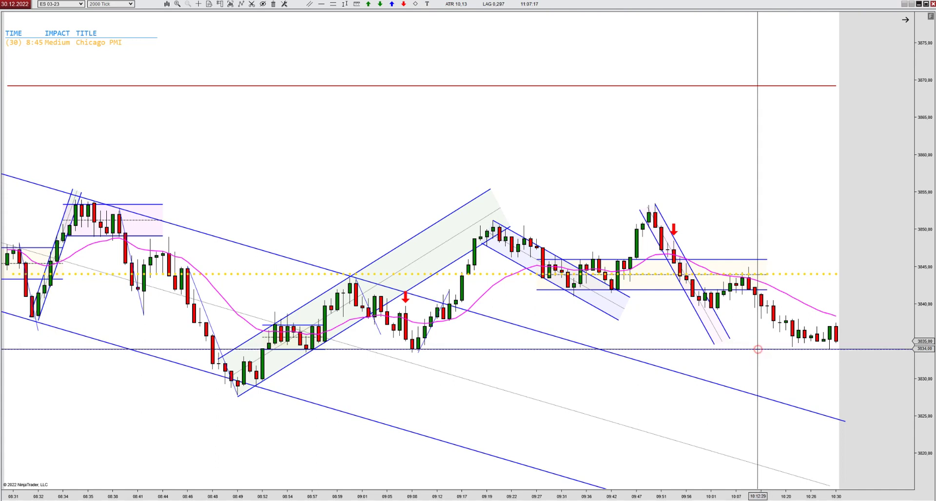
scroll(126, 408, down, 1)
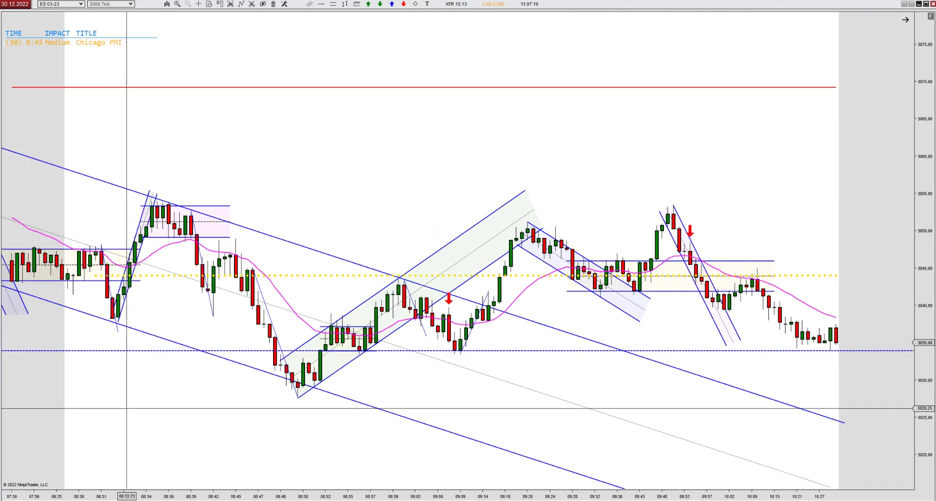
scroll(127, 408, up, 3)
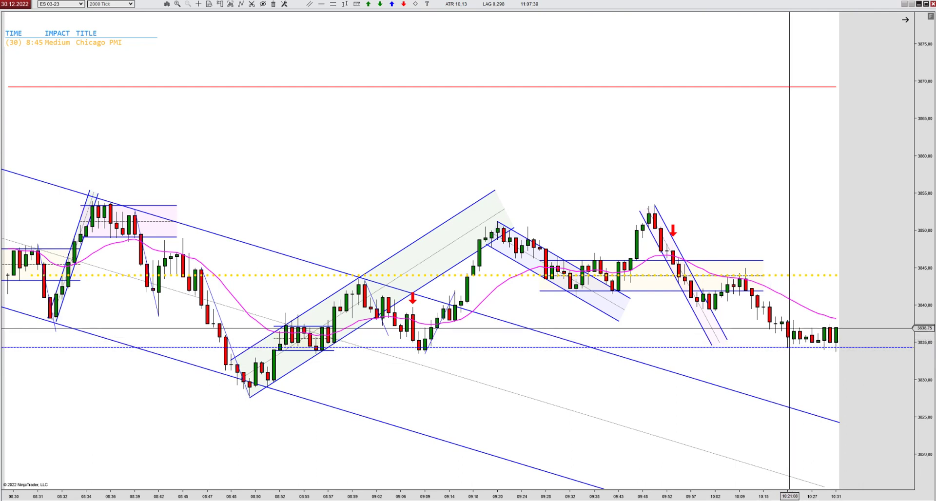
- Draw a sideways range box around the newest bars, from about 3834 to 3837
click(849, 348)
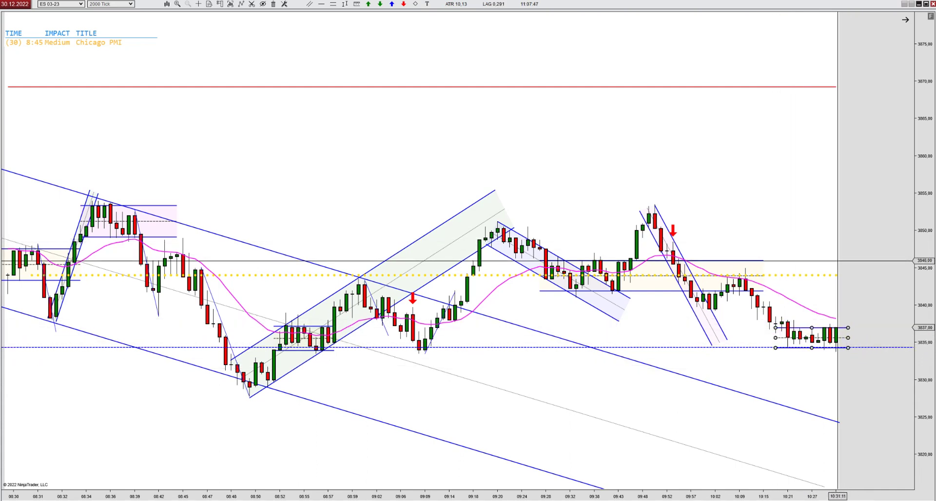
drag(916, 372, 921, 396)
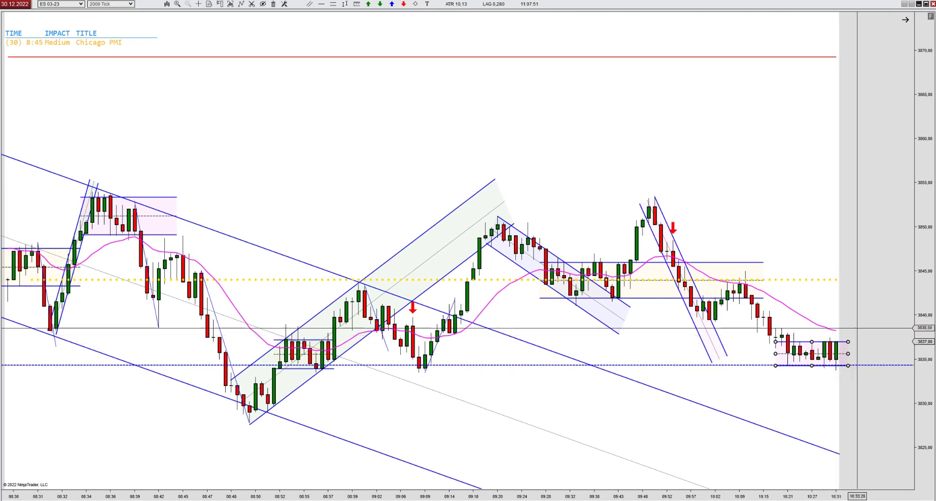
click(828, 359)
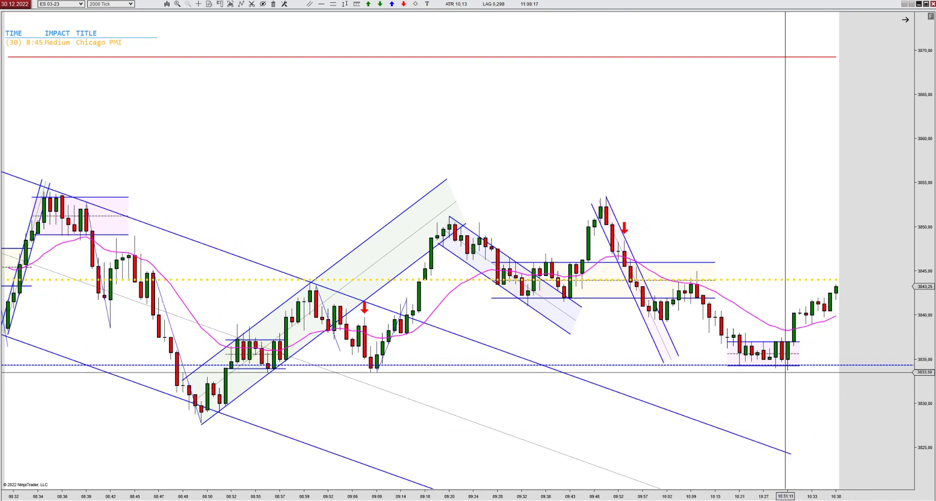
- Draw a line along the rise from the low near 3834 to about 3846 and a shallow ascending channel from about 3838
drag(794, 305, 812, 263)
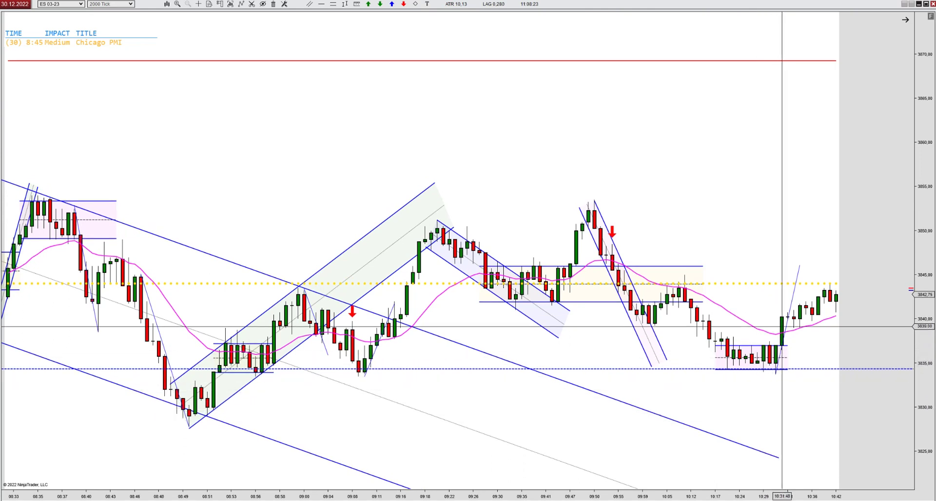
click(782, 332)
click(902, 285)
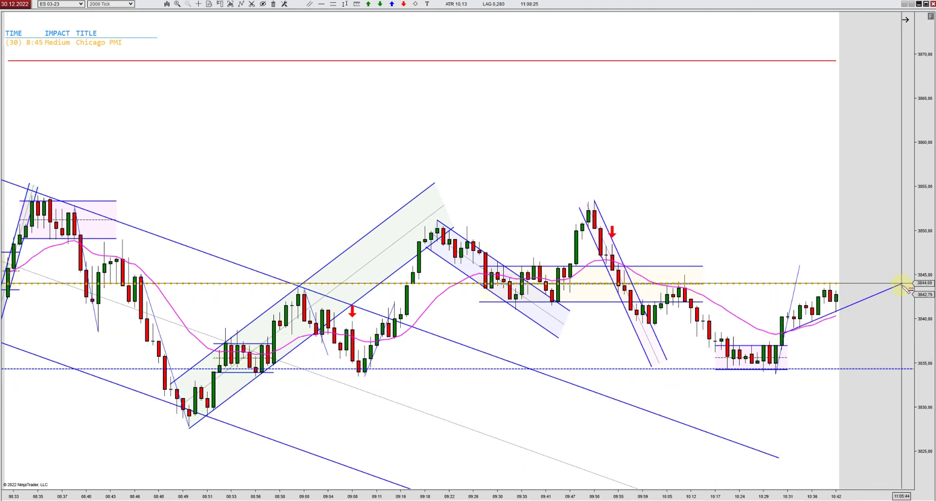
click(805, 297)
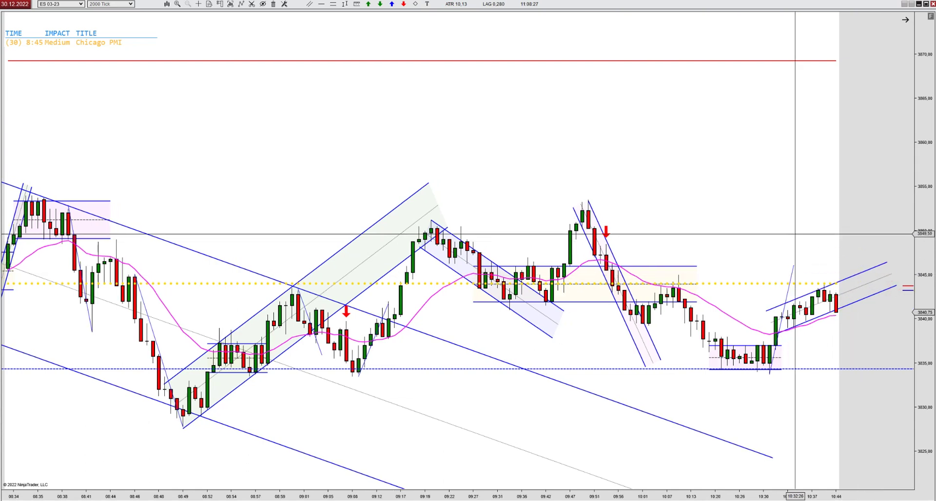
- Extend the shallow ascending channel farther beyond the newest bars
click(884, 287)
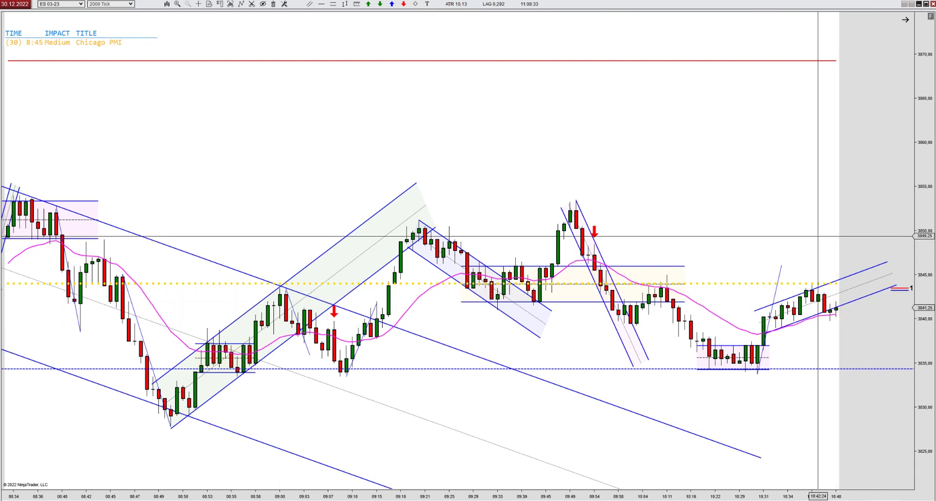
click(333, 220)
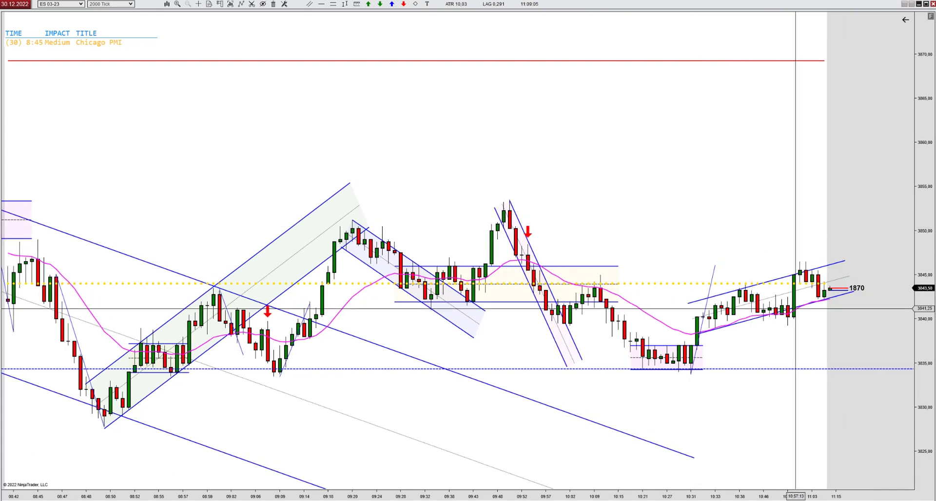
click(846, 277)
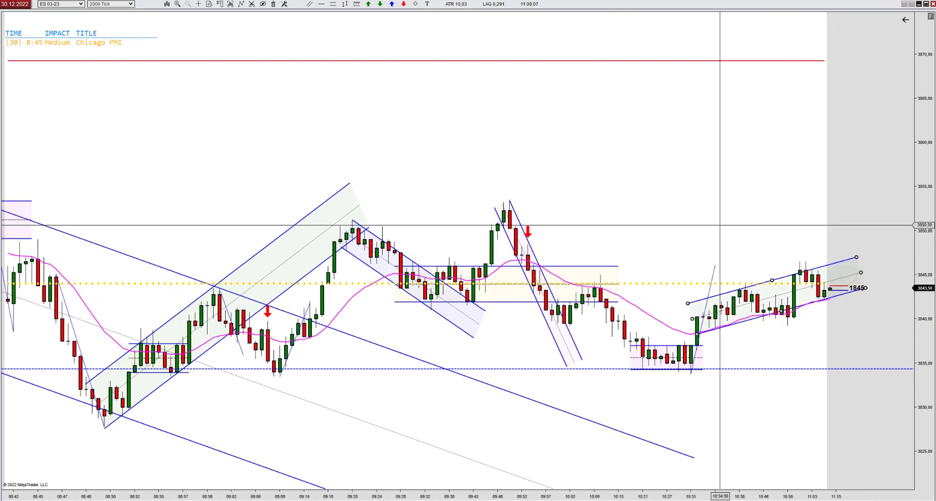
- Examine the annotated session from the previous day's decline to the newest bars, comparing the channels, ranges and short-entry markers
scroll(707, 248, down, 6)
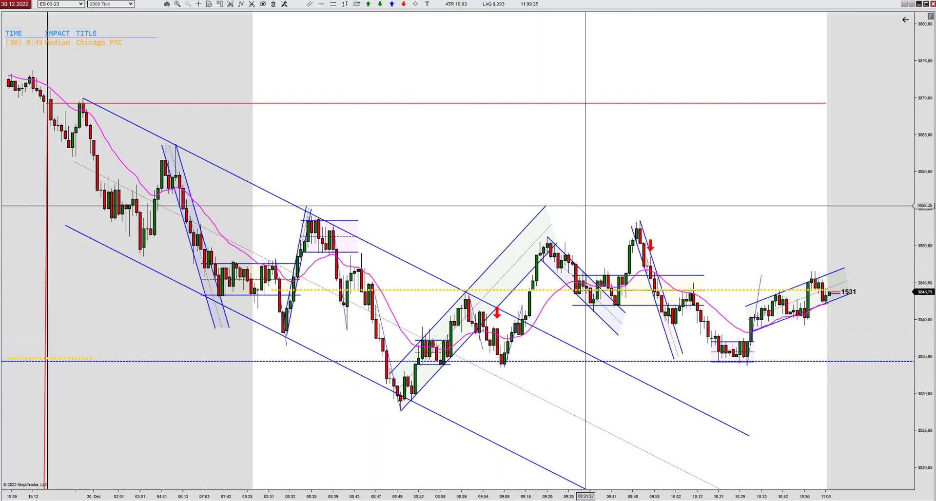
scroll(588, 187, up, 4)
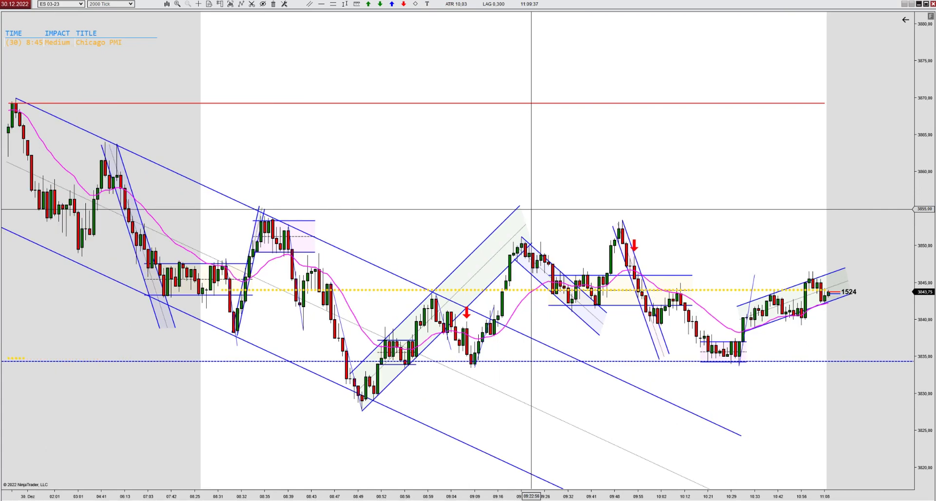
scroll(585, 181, down, 2)
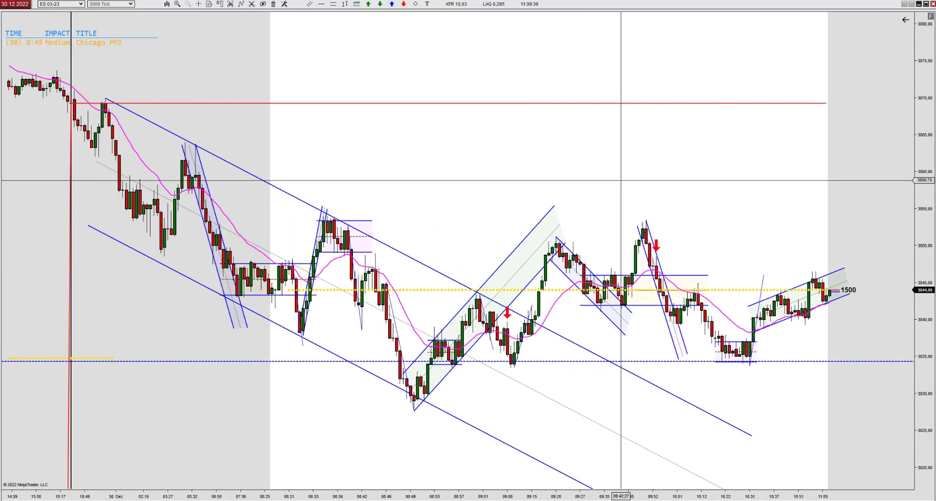
scroll(607, 170, down, 1)
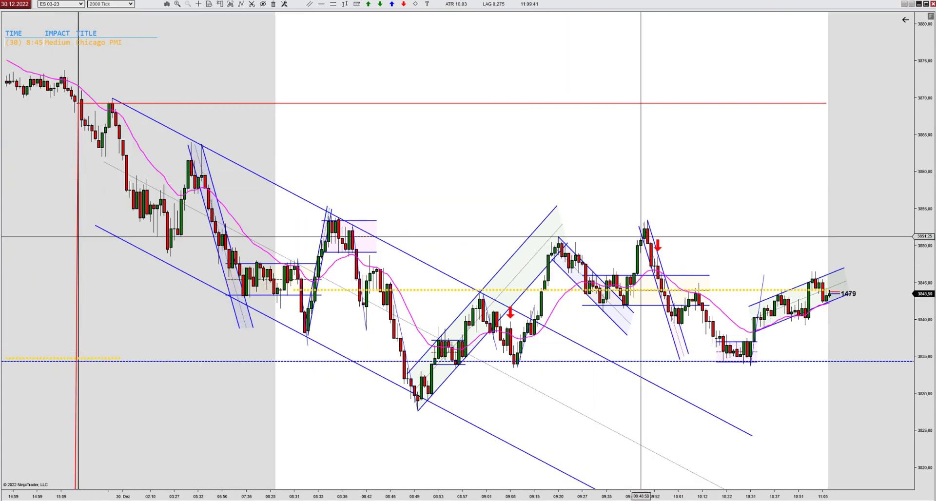
drag(418, 184, 418, 203)
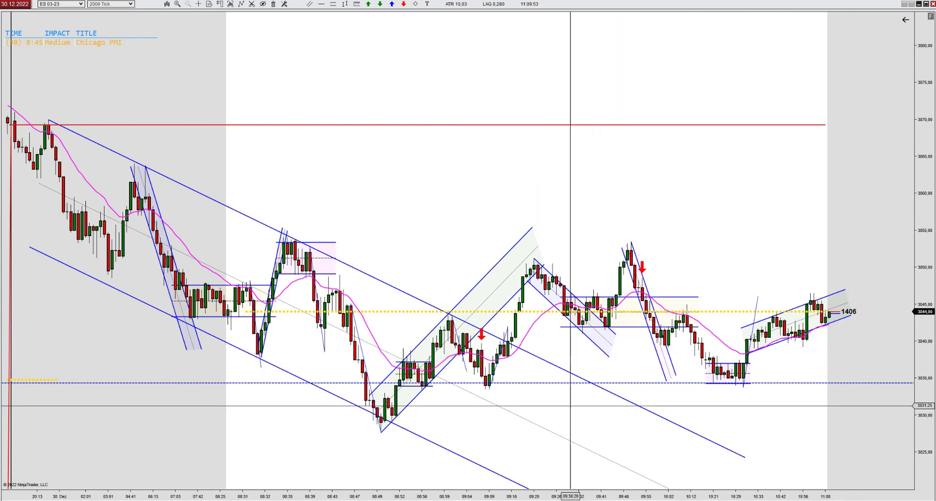
scroll(240, 439, up, 1)
scroll(240, 439, down, 1)
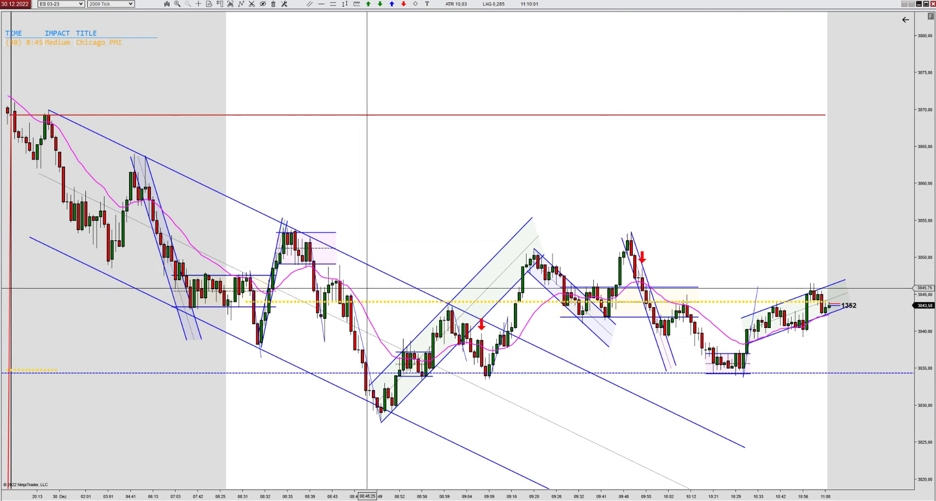
scroll(246, 405, down, 1)
scroll(246, 405, down, 1)
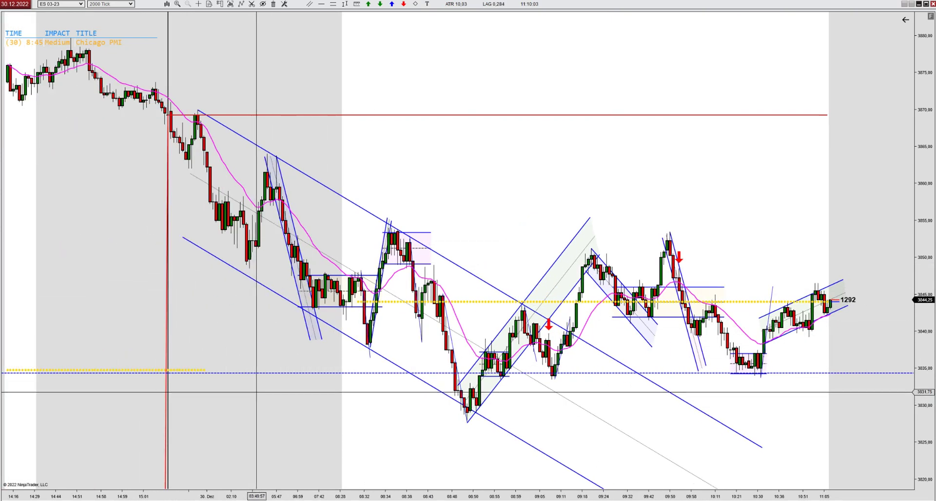
scroll(312, 418, down, 1)
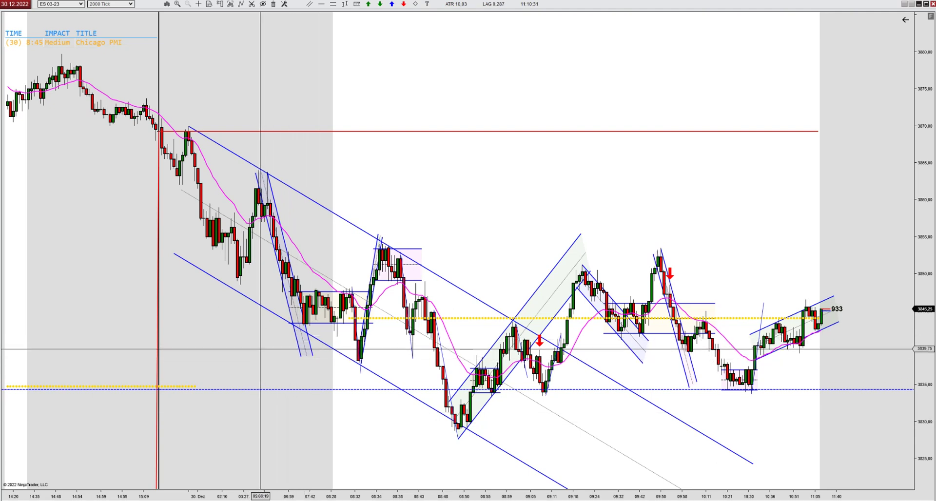
scroll(295, 340, up, 1)
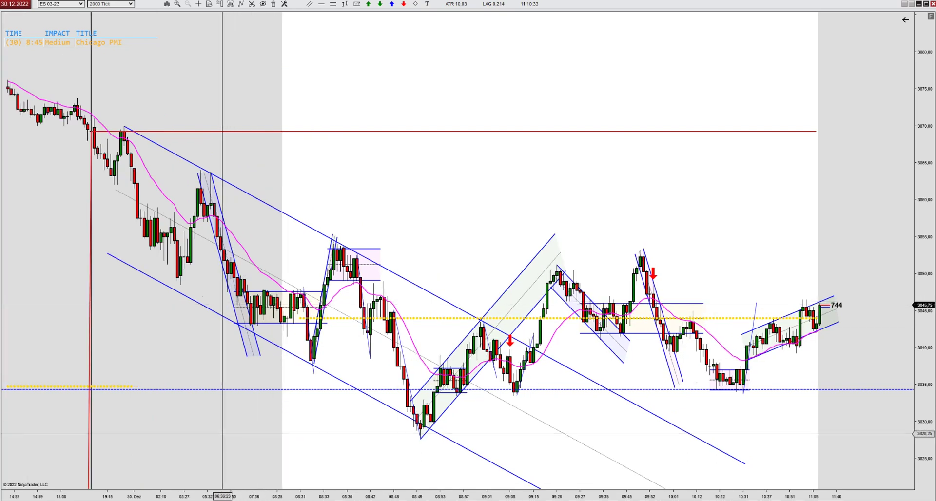